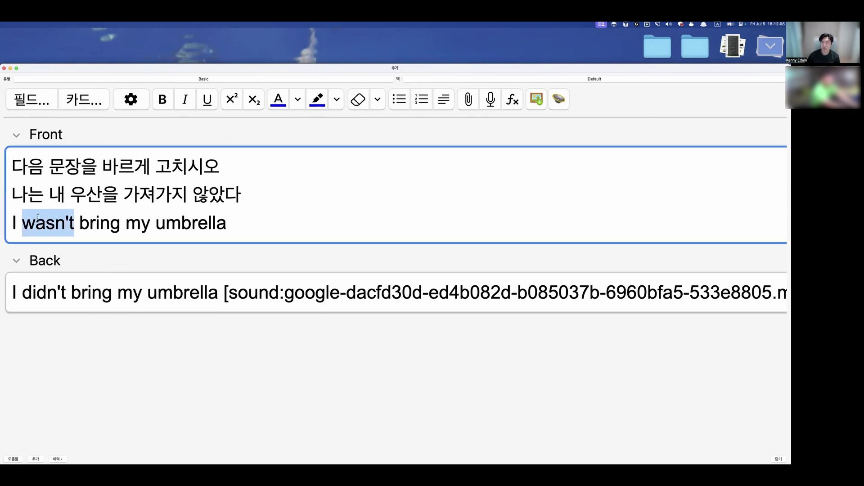
# - Start a new line beginning with "1." under the answer sentence in the card's Back field
pyautogui.click(95, 223)
pyautogui.doubleClick(52, 223)
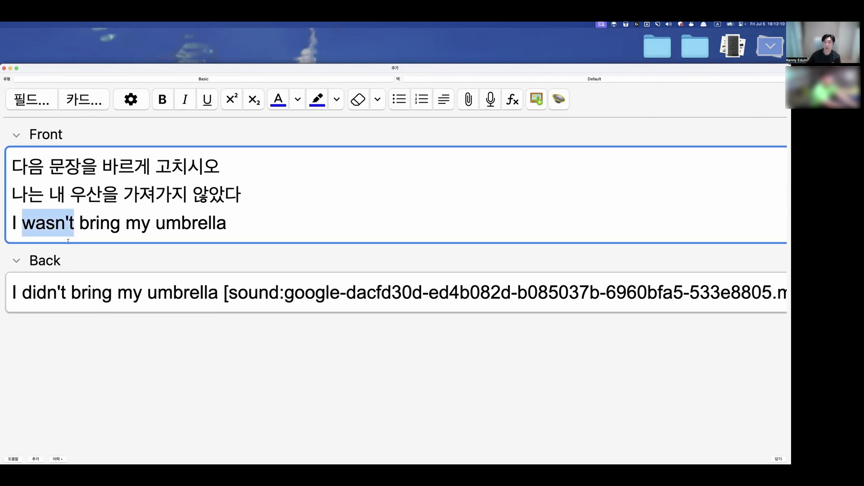
pyautogui.click(127, 299)
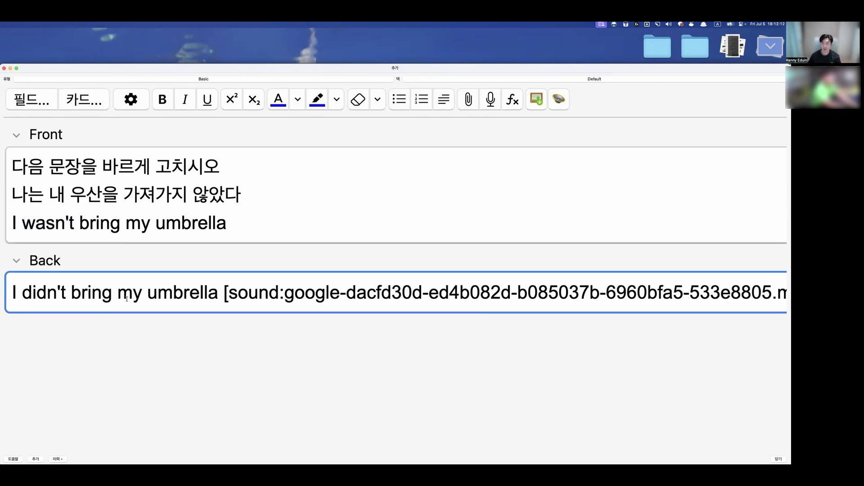
pyautogui.press('super+Right')
pyautogui.press('Return')
pyautogui.write('1.')
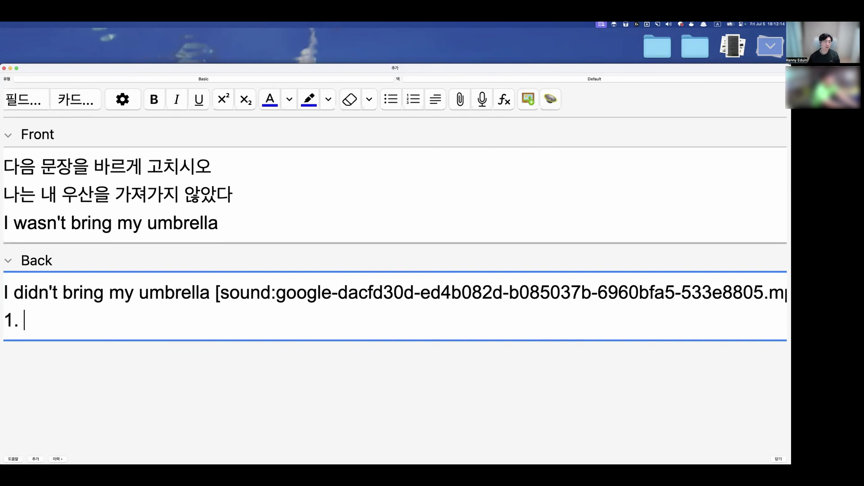
# - Begin the grammar note on the numbered line with "일반동사 ( 행동 ) 의 과거시제 부정에는"
pyautogui.hscroll(-1, 207, 284)
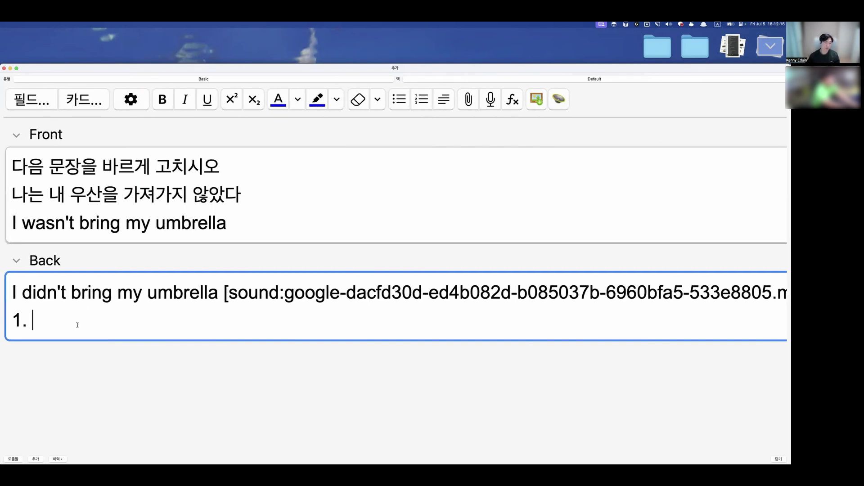
pyautogui.write('ㄴ')
pyautogui.press('BackSpace')
pyautogui.write('일반동사 ')
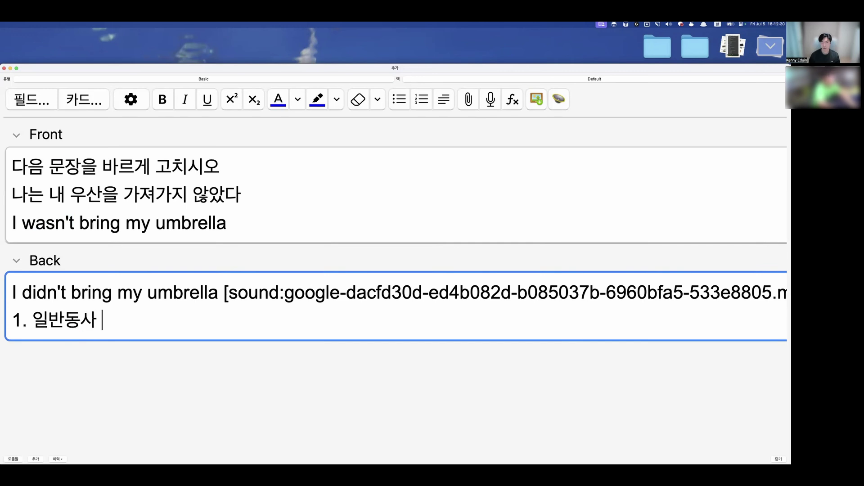
pyautogui.write('( 해오')
pyautogui.press('BackSpace')
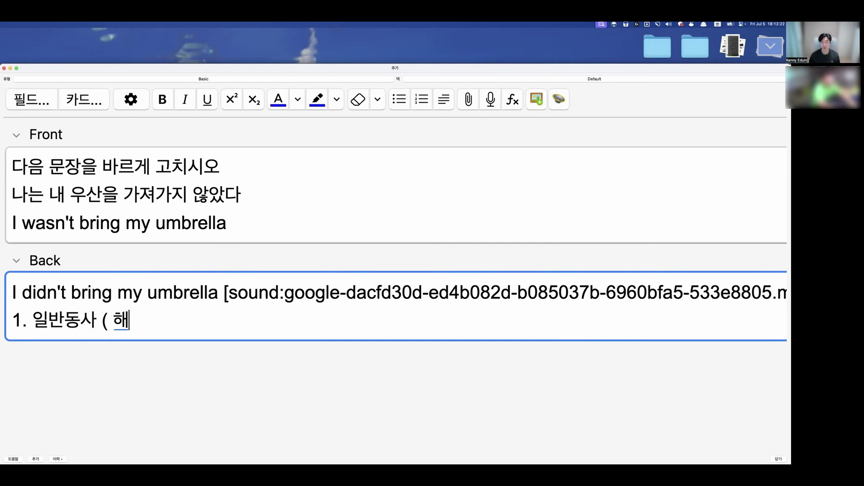
pyautogui.write('ㅇ동 ) 이')
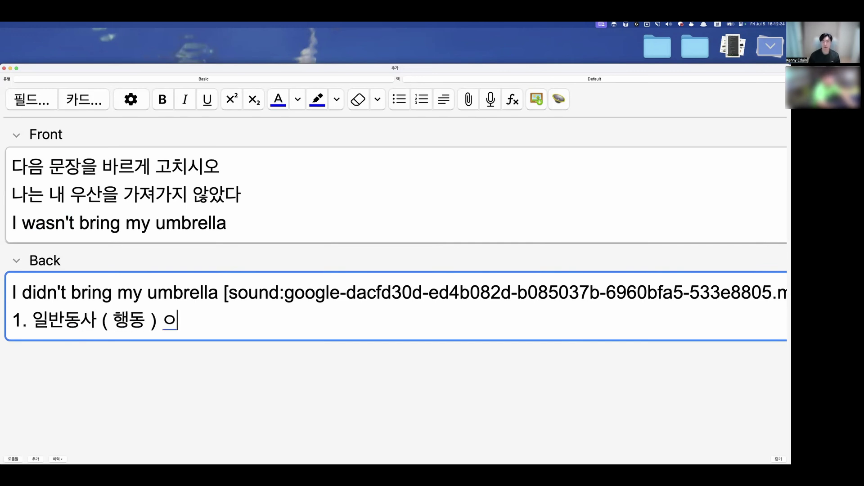
pyautogui.write('의 과거시제 ')
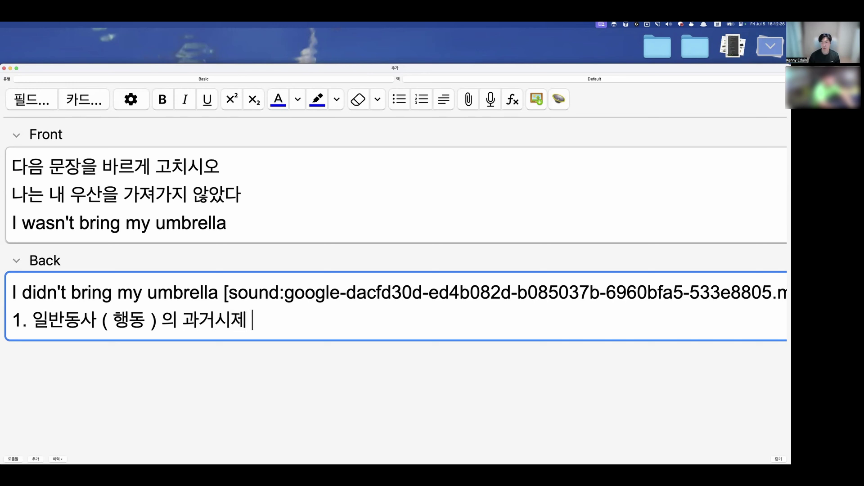
pyautogui.write('부정에는')
# - Complete the grammar note with "wasn't 아닌 didn't 가 사용된다"
pyautogui.press('capslock')
pyautogui.write('wasn')
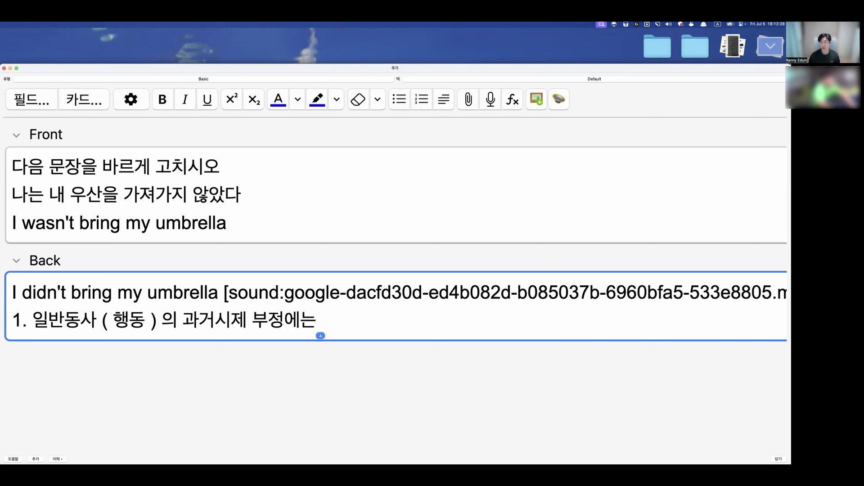
pyautogui.write("'t")
pyautogui.press('capslock')
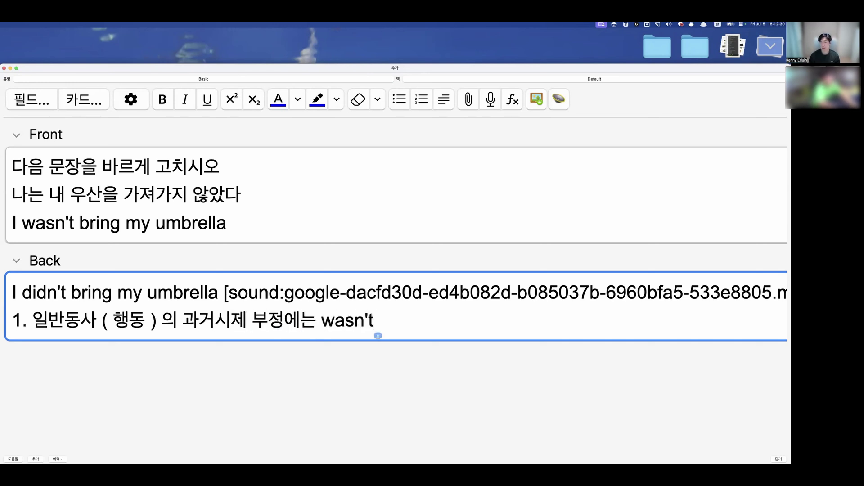
pyautogui.write('아닌')
pyautogui.press('capslock')
pyautogui.write("didn't")
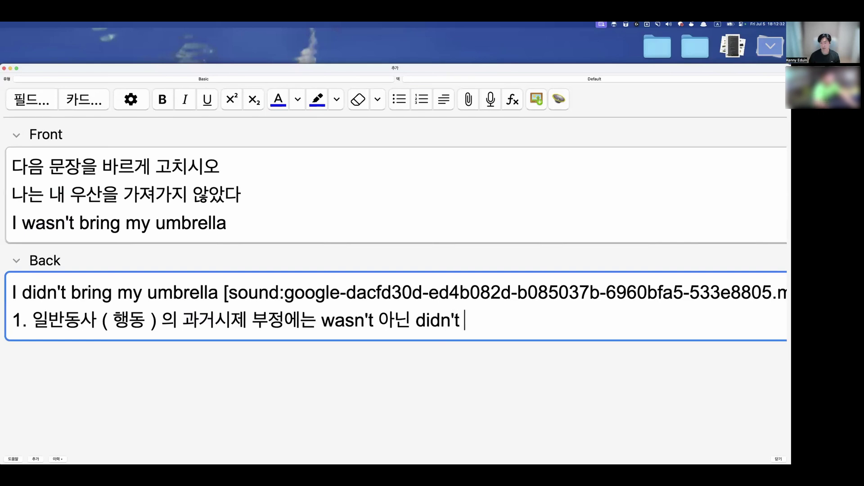
pyautogui.press('capslock')
pyautogui.write('가 새')
pyautogui.write('용된다')
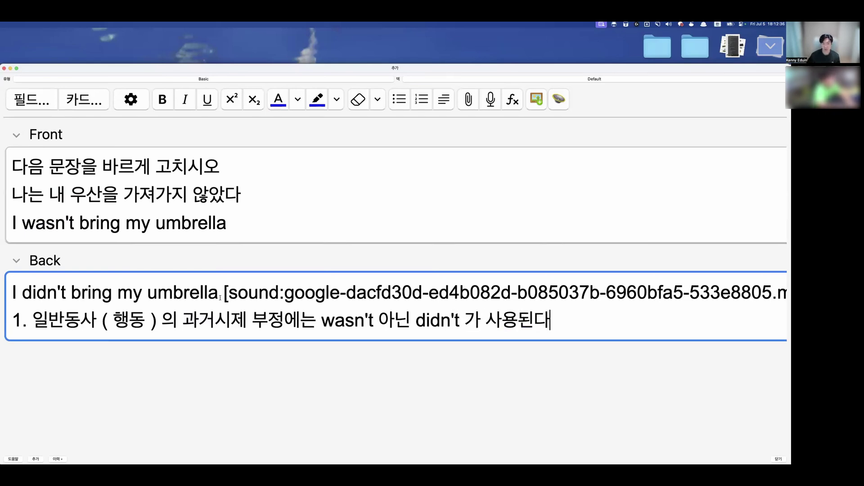
# - Copy the Front question, add the card, and fill a new card with that question and the answer "I didn't bring my umbrella"
pyautogui.moveTo(220, 297); pyautogui.dragTo(190, 116)
pyautogui.press('super+c')
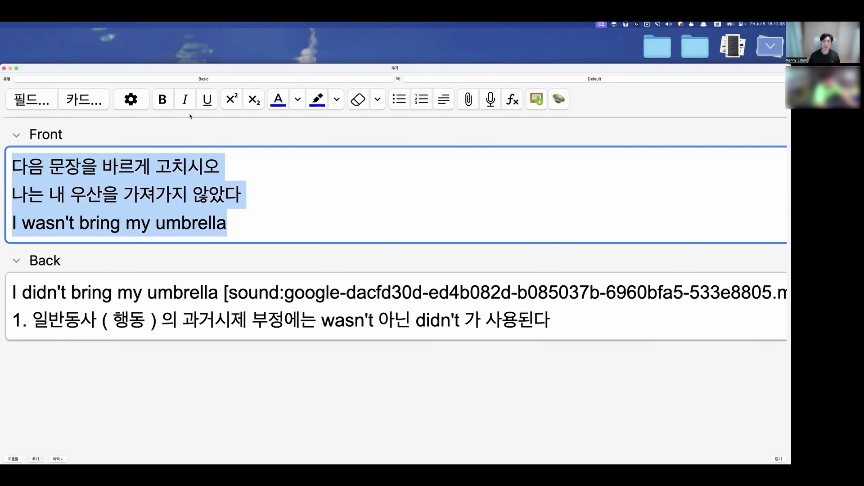
pyautogui.press('super+Return')
pyautogui.press('super+v')
pyautogui.press('Tab')
pyautogui.press('super+shift+v')
pyautogui.press('Right')
pyautogui.press('Return')
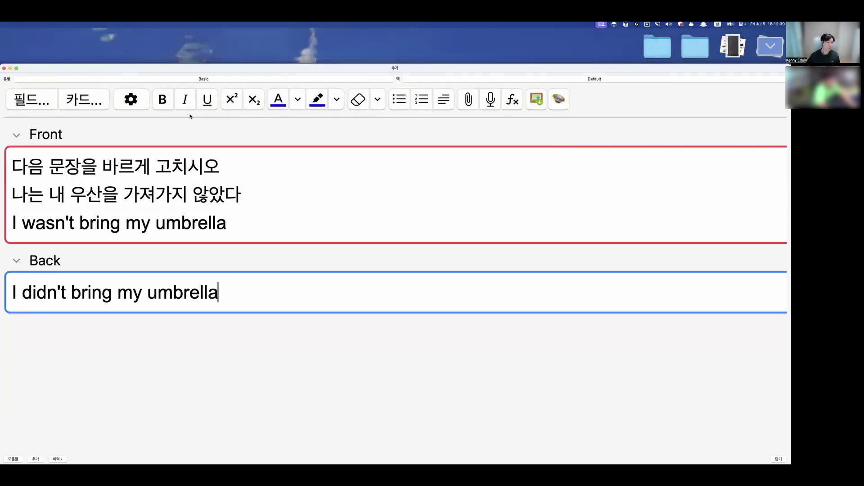
# - Set the note type to "Basic (type in the answer)" and add the card
pyautogui.click(195, 80)
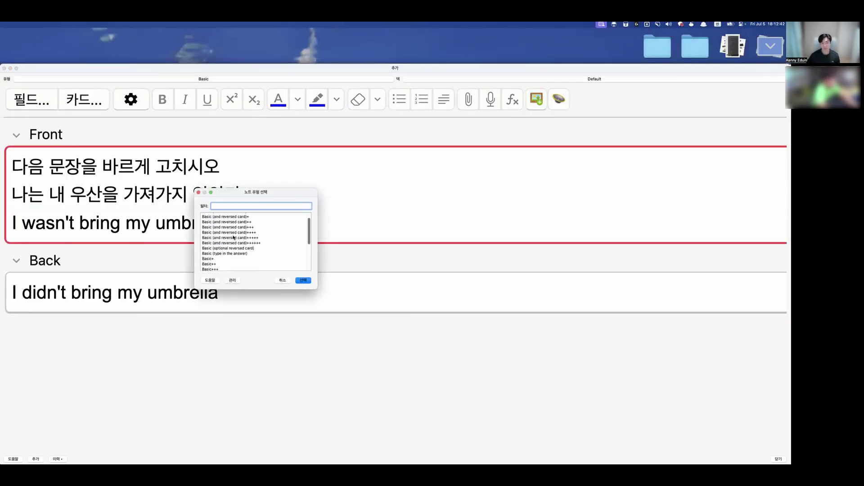
pyautogui.doubleClick(225, 260)
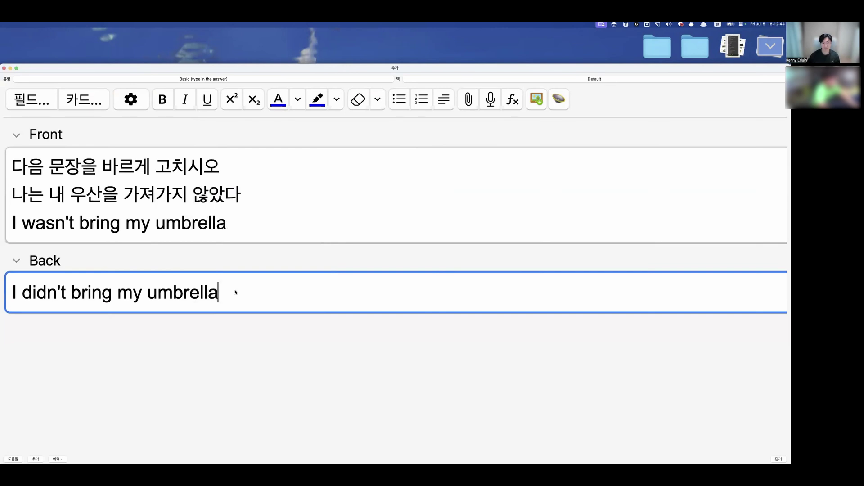
pyautogui.press('super+Return')
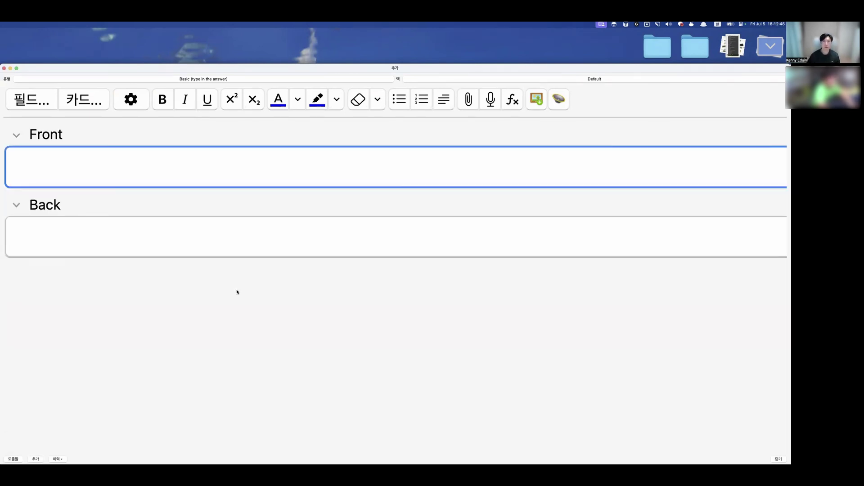
# - Find and open the 동사표 spreadsheet in Numbers
pyautogui.hotkey('alt', 'space')
pyautogui.write("'동")
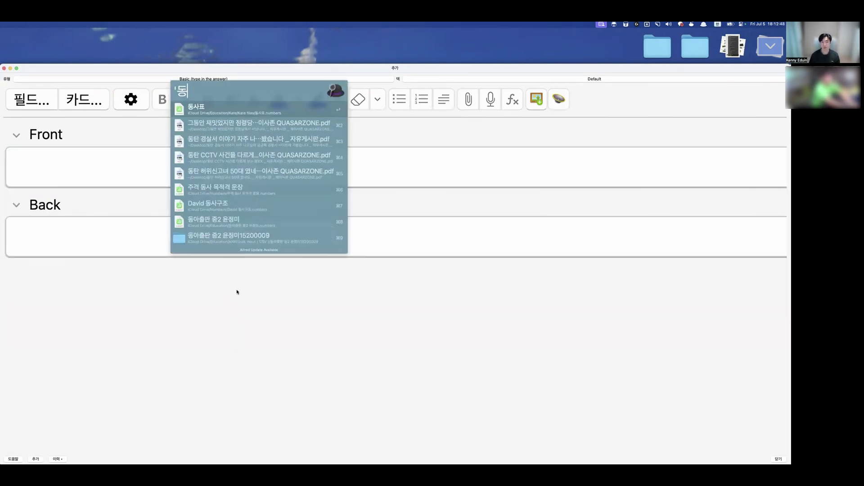
pyautogui.write('사표')
pyautogui.press('Return')
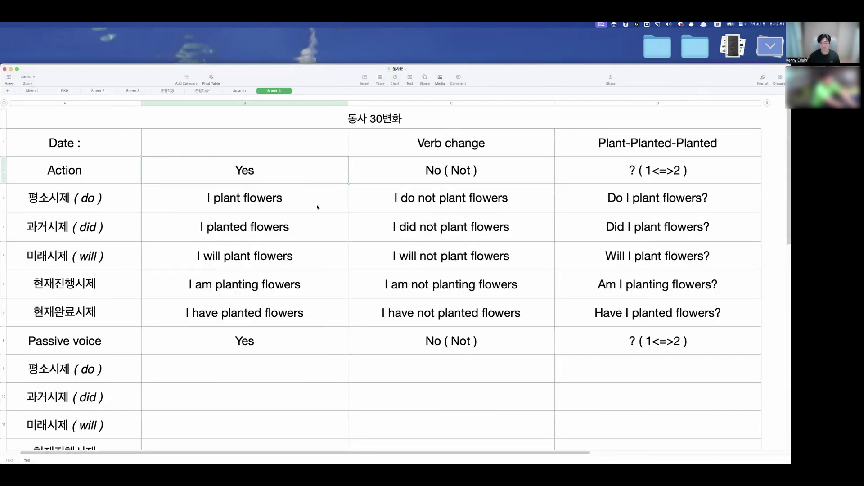
# - Clear the example sentences from the Yes, No ( Not ) and ? cells of the five Action tense rows
pyautogui.moveTo(318, 207); pyautogui.dragTo(562, 309)
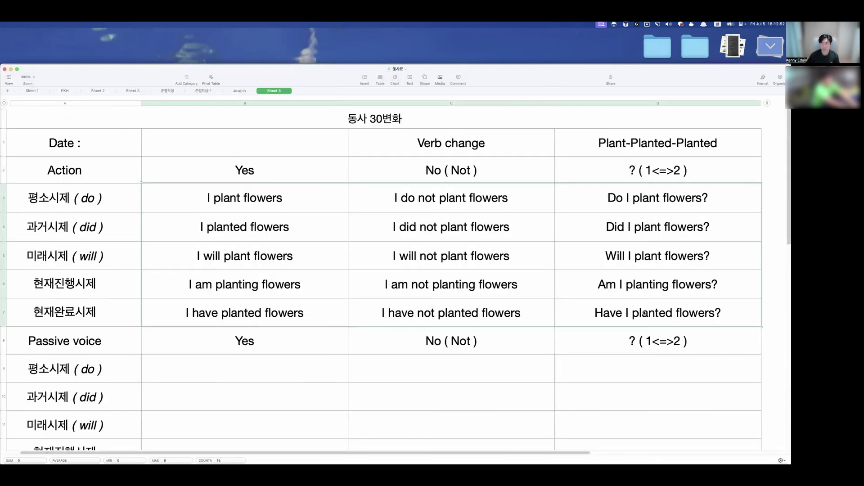
pyautogui.press('Delete')
pyautogui.press('Right')
pyautogui.click(249, 337)
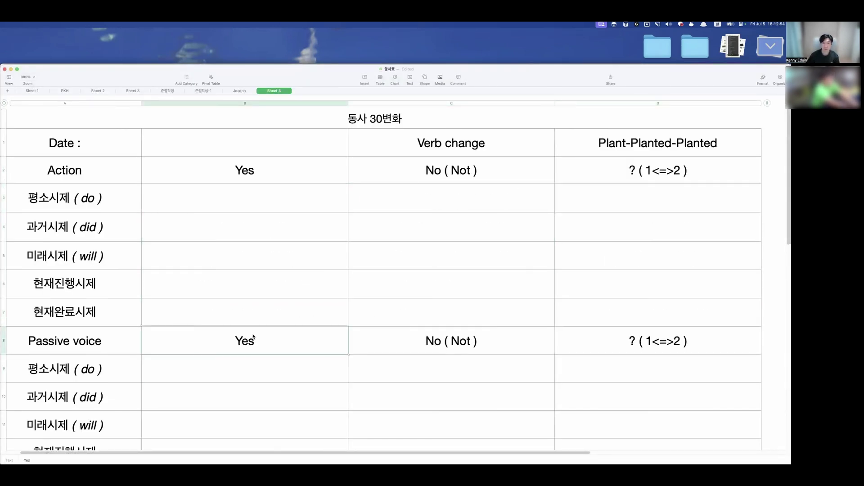
# - Hide the Passive voice header row and its five tense rows
pyautogui.scroll(-5, 131, 344)
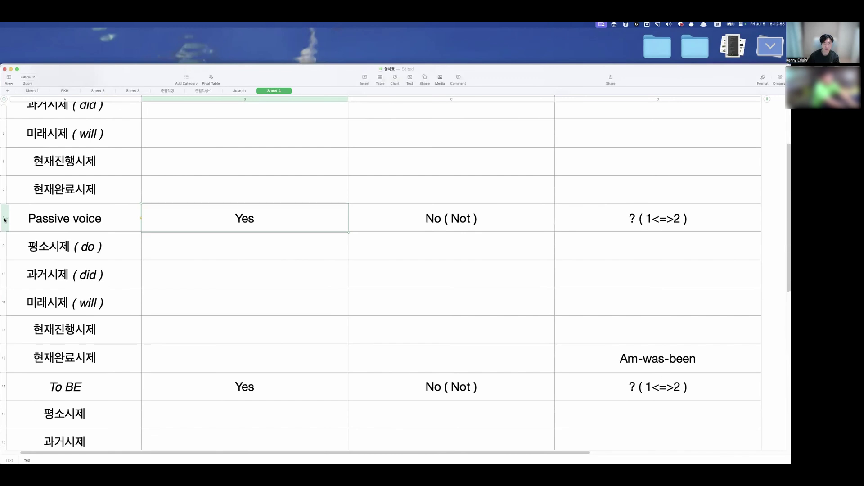
pyautogui.moveTo(4, 219); pyautogui.dragTo(4, 360)
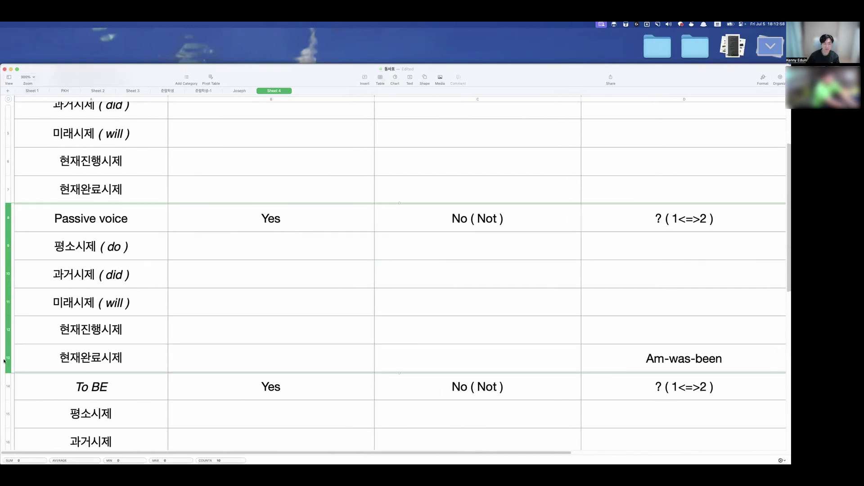
pyautogui.rightClick(4, 360)
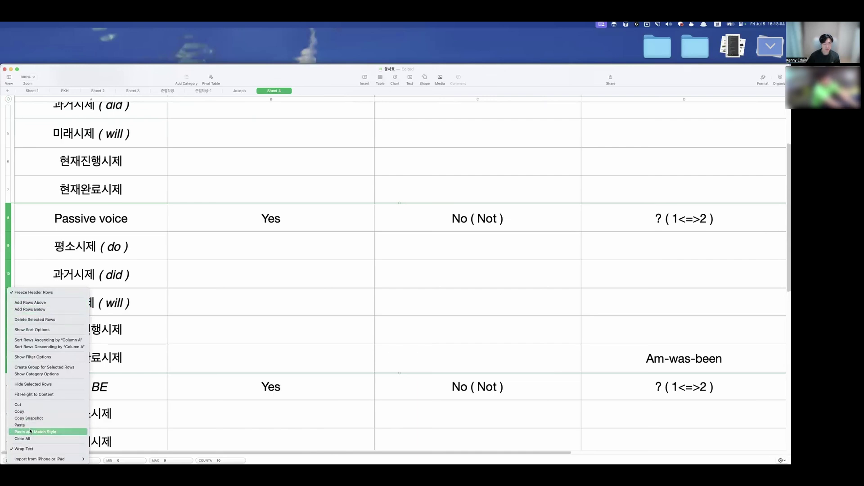
pyautogui.click(33, 384)
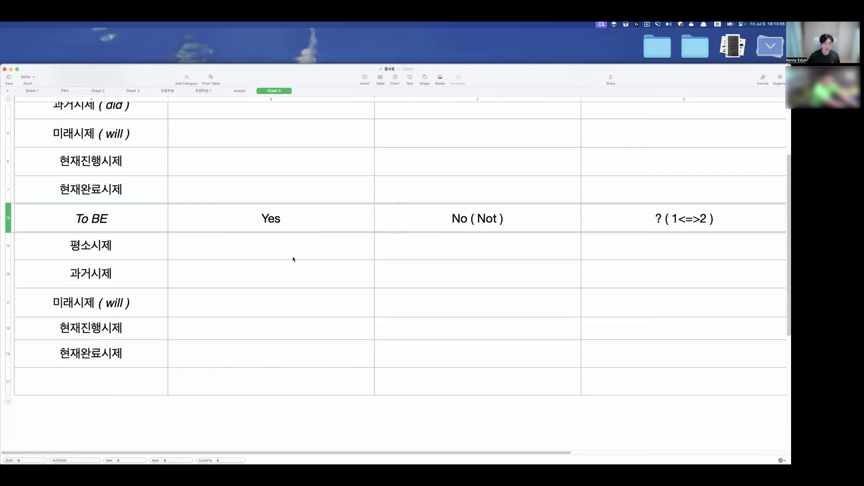
# - Replace the verb forms in the cell beside "Verb change" with "Eat-ate-eaten"
pyautogui.press('Up')
pyautogui.scroll(3, 319, 266)
pyautogui.click(539, 205)
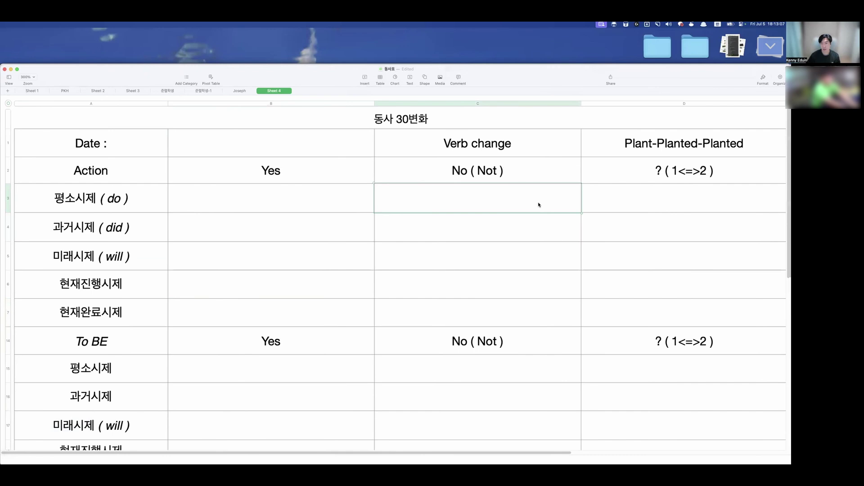
pyautogui.click(613, 169)
pyautogui.doubleClick(617, 145)
pyautogui.press('super+a')
pyautogui.press('BackSpace')
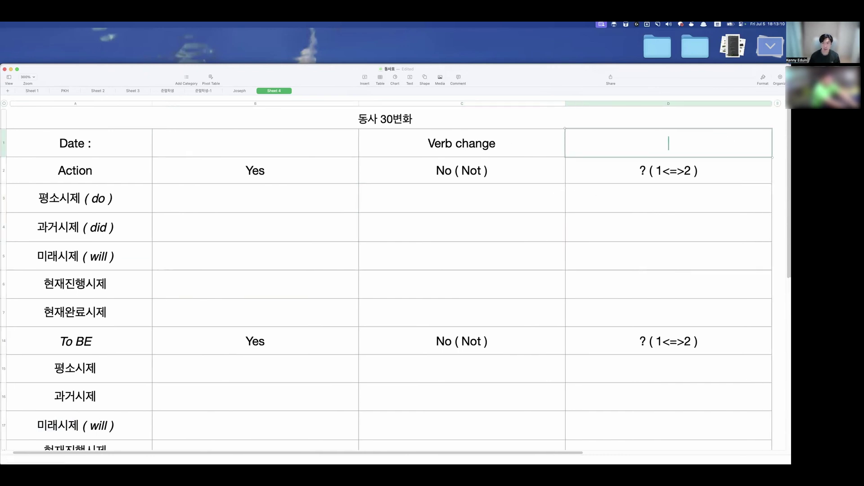
pyautogui.hotkey('ctrl', 'space')
pyautogui.write('s')
pyautogui.press('BackSpace')
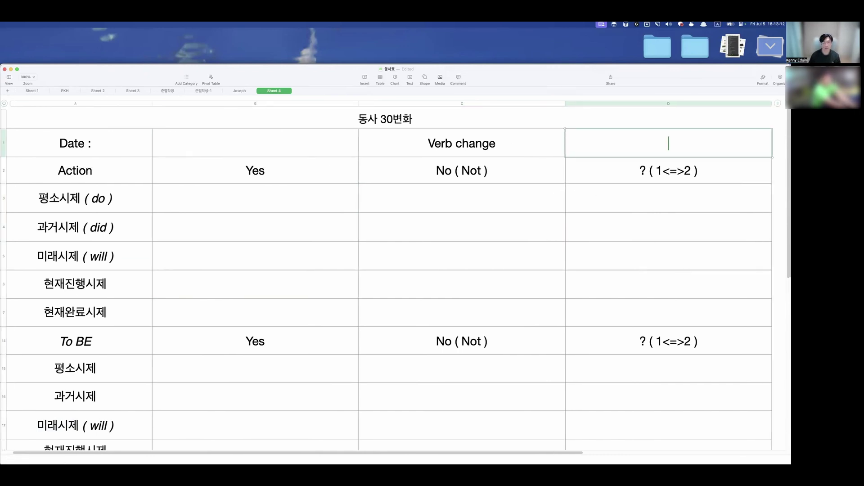
pyautogui.write('eat-')
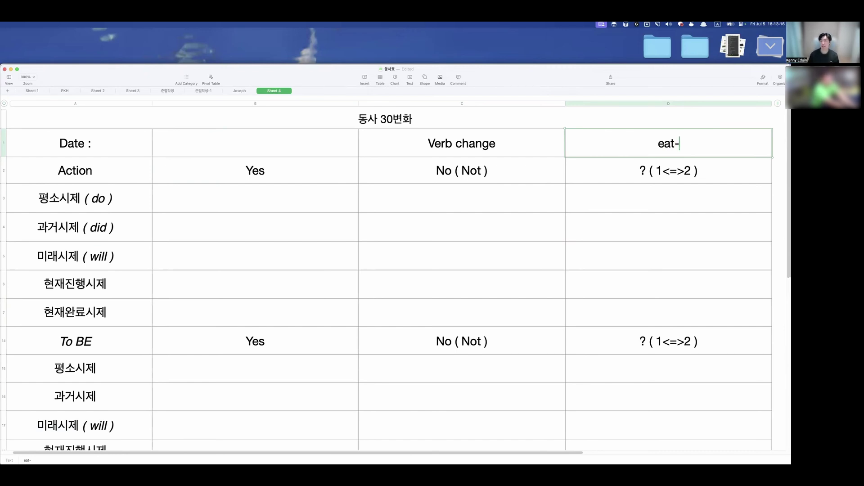
pyautogui.write('ate-')
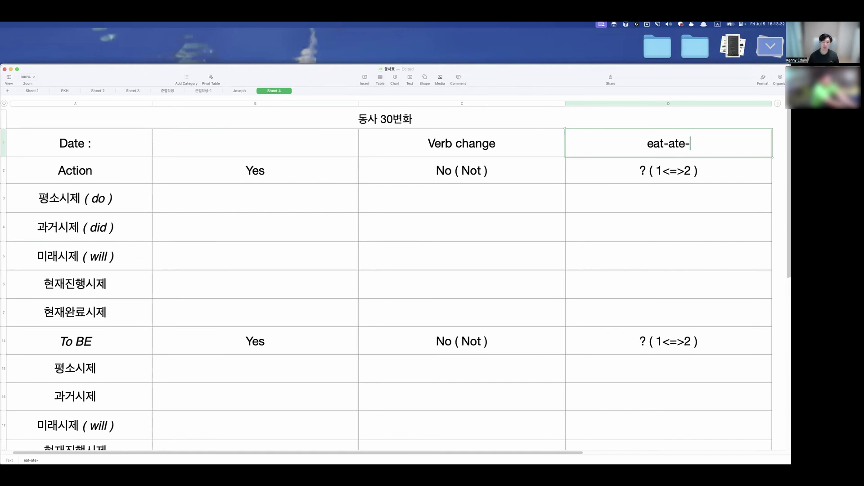
pyautogui.write('eaten')
pyautogui.press('Return')
pyautogui.press('Return')
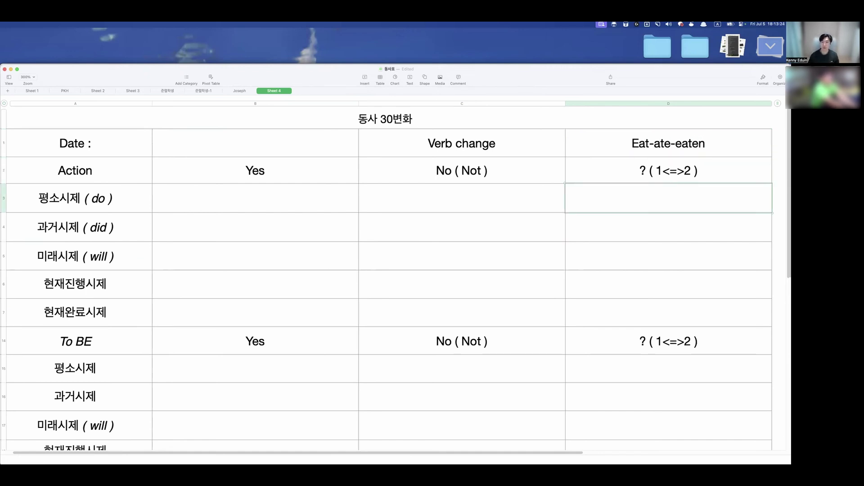
# - Copy the "Eat-ate-eaten" verb forms, switch to Anki, and paste them into the new card's Front field
pyautogui.click(678, 137)
pyautogui.click(663, 201)
pyautogui.tripleClick(667, 142)
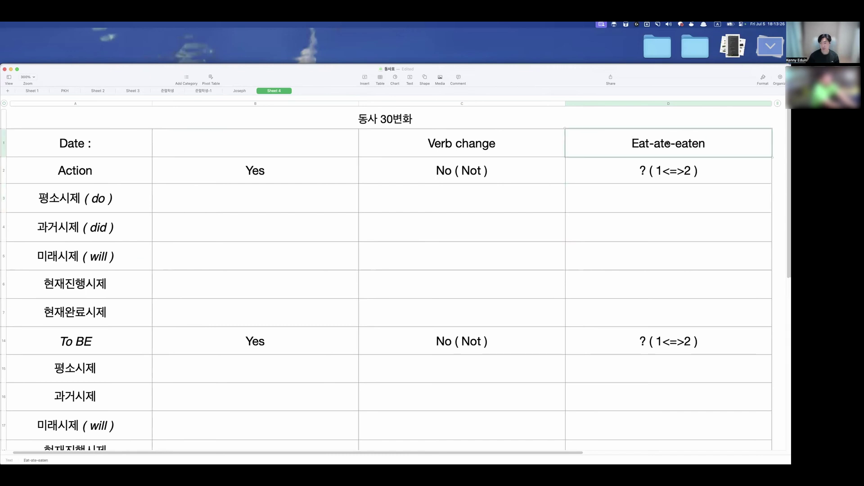
pyautogui.press('super+Tab')
pyautogui.press('super+v')
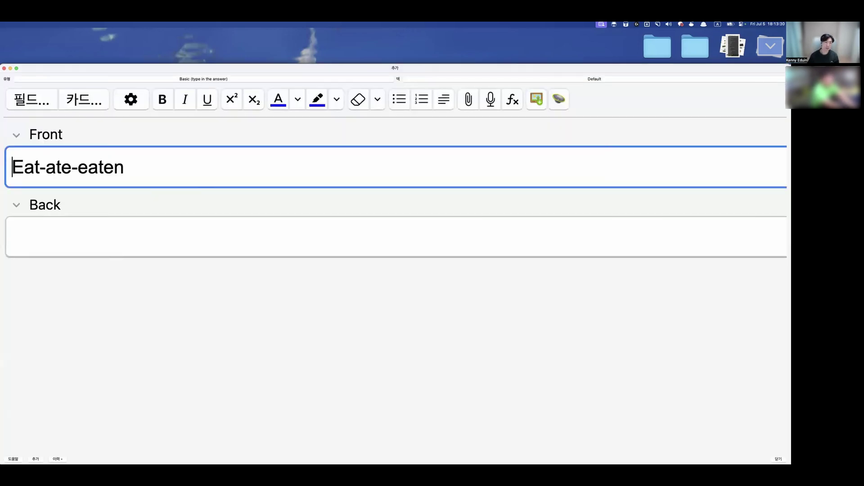
# - Replace the Front field's text with the question "eat 의 과거분사는 무엇인가?"
pyautogui.press('super+a')
pyautogui.press('BackSpace')
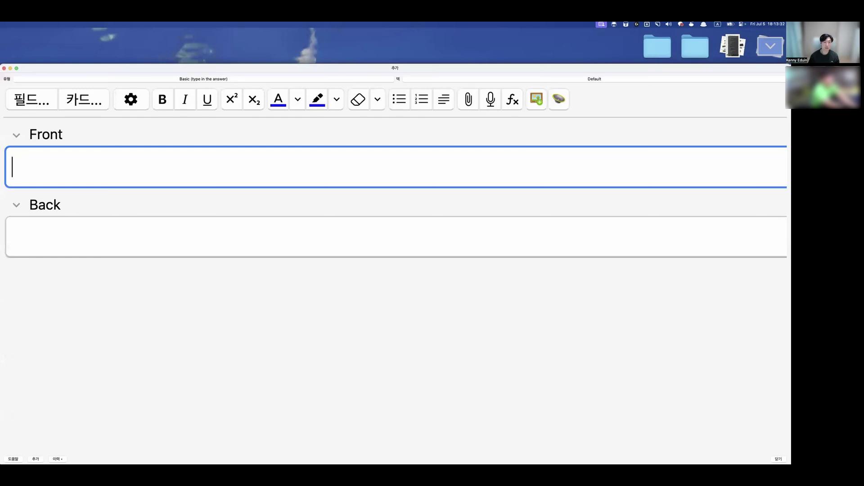
pyautogui.write('eat 의 과거부')
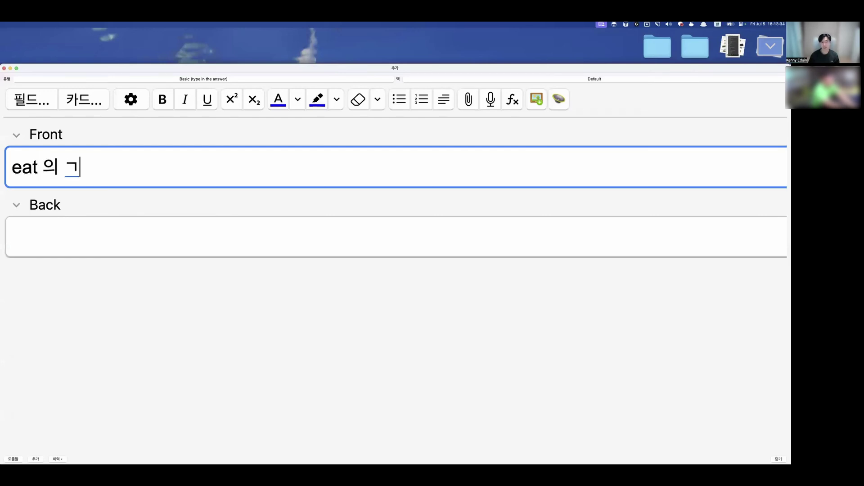
pyautogui.write('ㄴ사는 무엇인가')
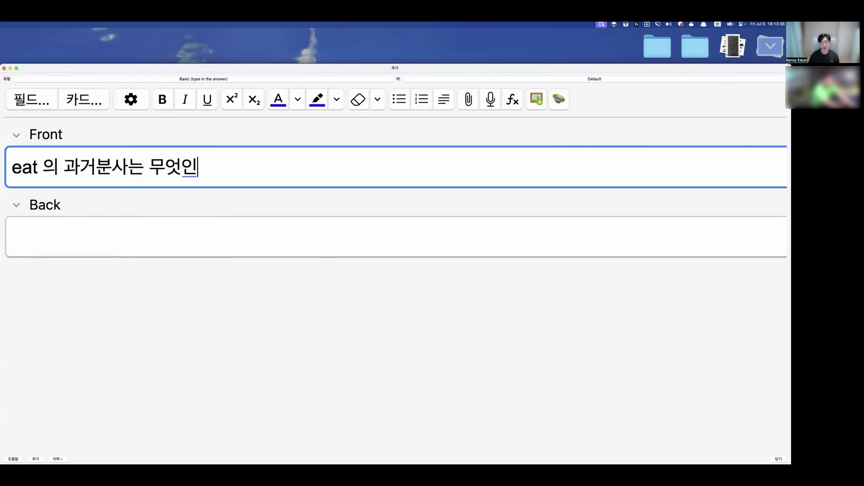
pyautogui.write('?')
pyautogui.press('Tab')
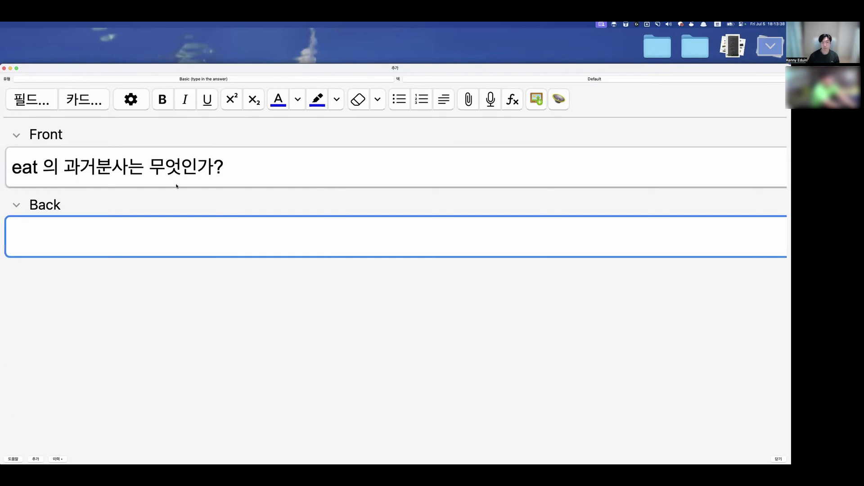
# - Enter "eaten" in the Back field and add the type-in-the-answer card
pyautogui.press('capslock')
pyautogui.write('ea')
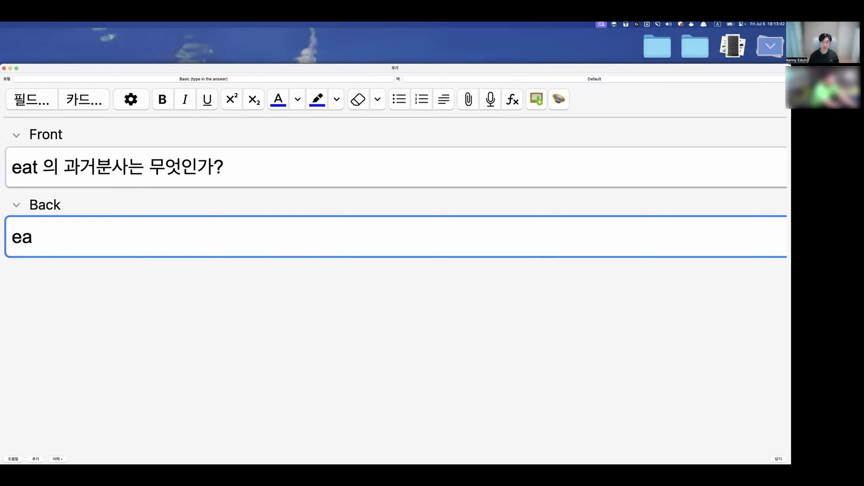
pyautogui.write('ten')
pyautogui.press('super+a')
pyautogui.hotkey('shift', 'Tab')
pyautogui.press('super+a')
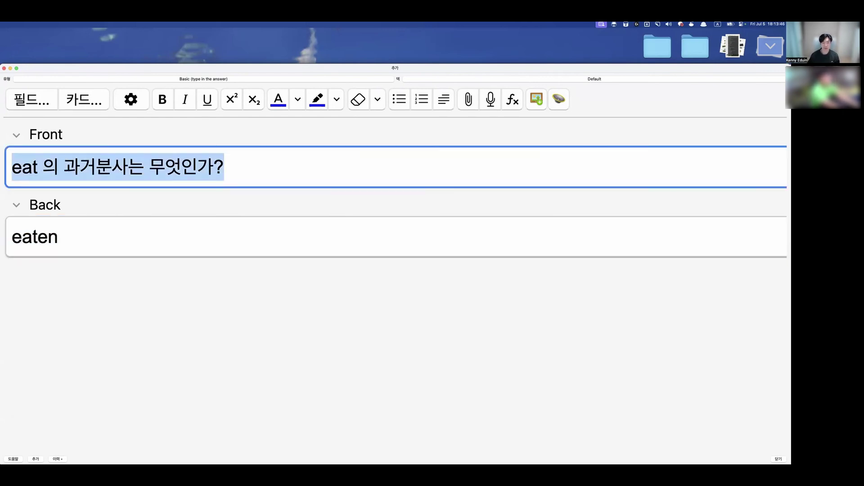
pyautogui.press('super+Return')
# - Fill a new note with the same question and the answer "eaten", and change its note type to Basic
pyautogui.click(63, 239)
pyautogui.write('eaten')
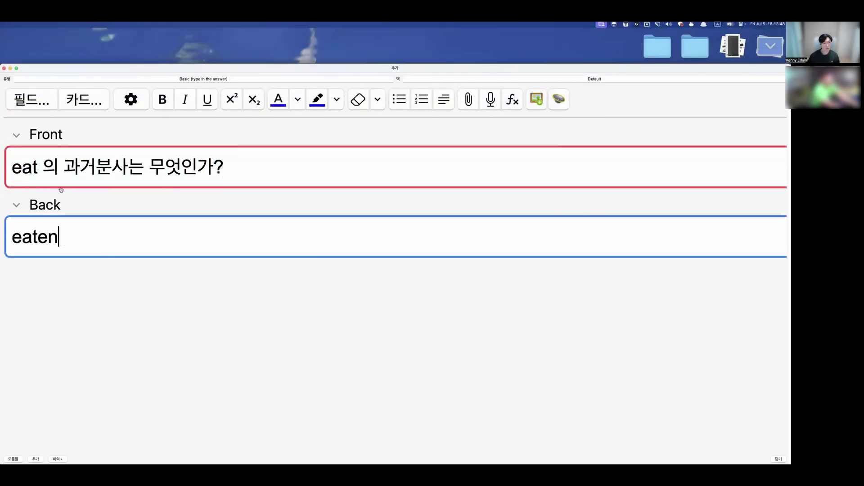
pyautogui.click(199, 81)
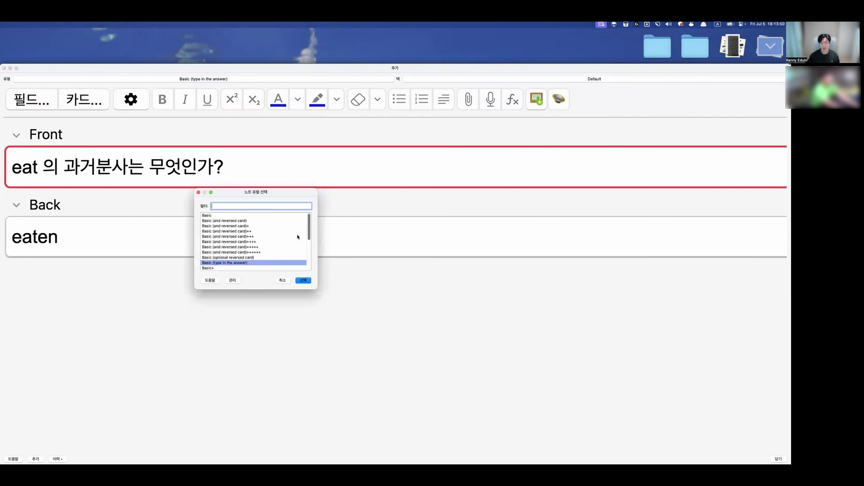
pyautogui.doubleClick(245, 216)
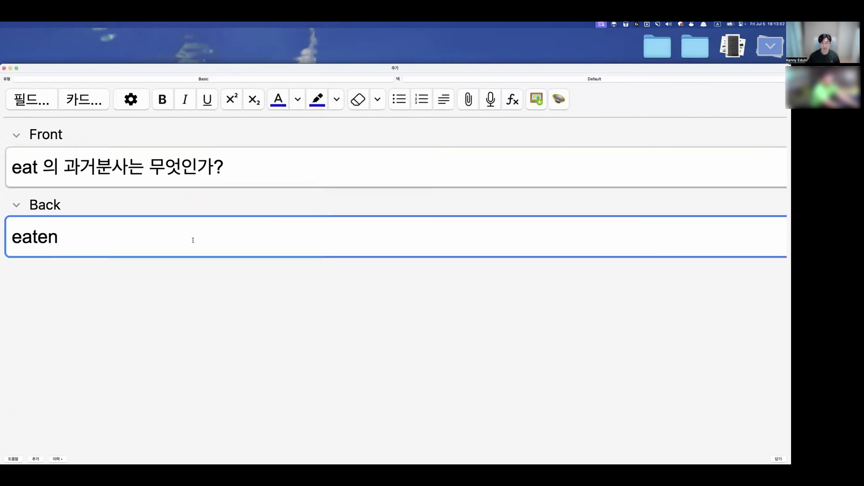
# - Append text-to-speech audio after "eaten" in the Back field and add the Basic card
pyautogui.press('super+t')
pyautogui.press('Return')
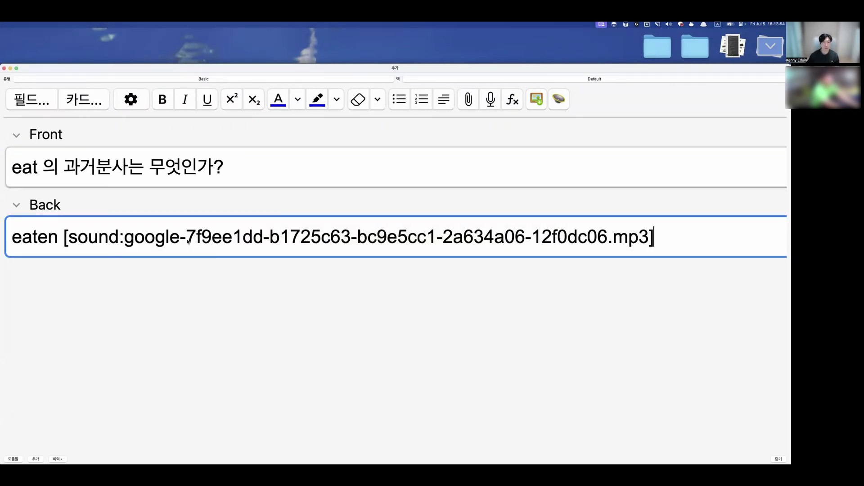
pyautogui.click(188, 241)
pyautogui.click(656, 238)
pyautogui.press('super+Return')
# - Switch to Numbers and enter "I eat apples" in the Yes cell of the Action row 평소시제 ( do )
pyautogui.press('super+Tab')
pyautogui.click(487, 265)
pyautogui.click(316, 203)
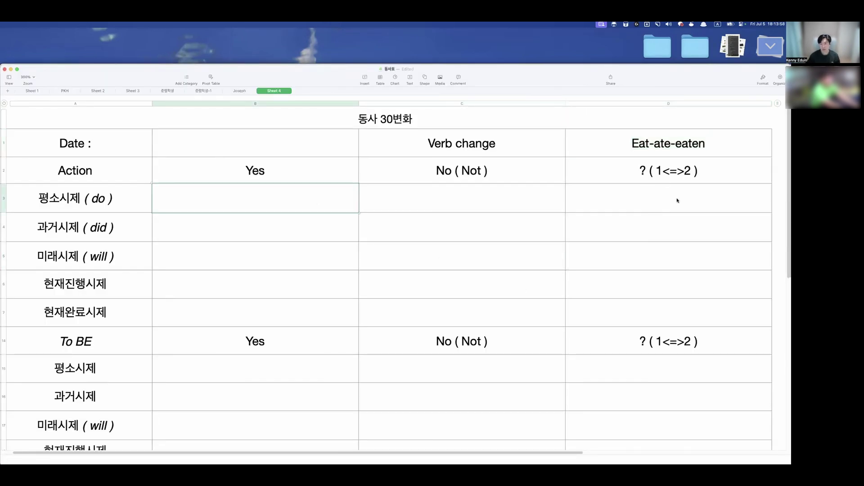
pyautogui.click(653, 146)
pyautogui.click(206, 195)
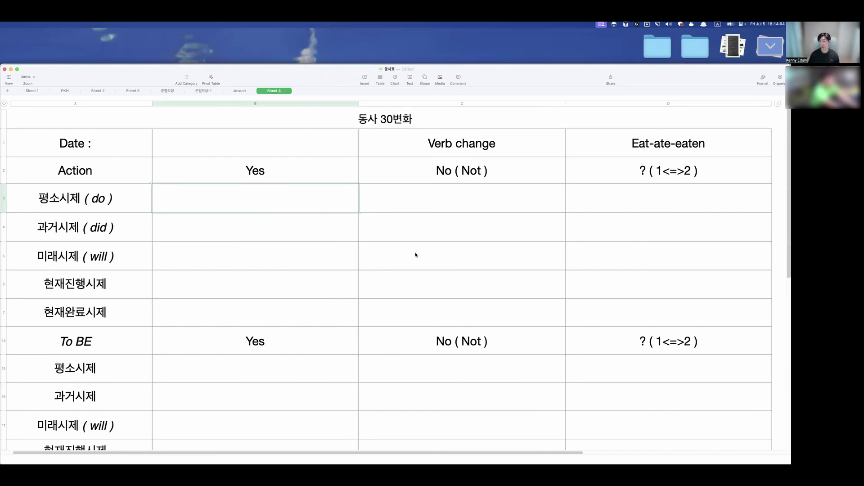
pyautogui.write('I eat apples')
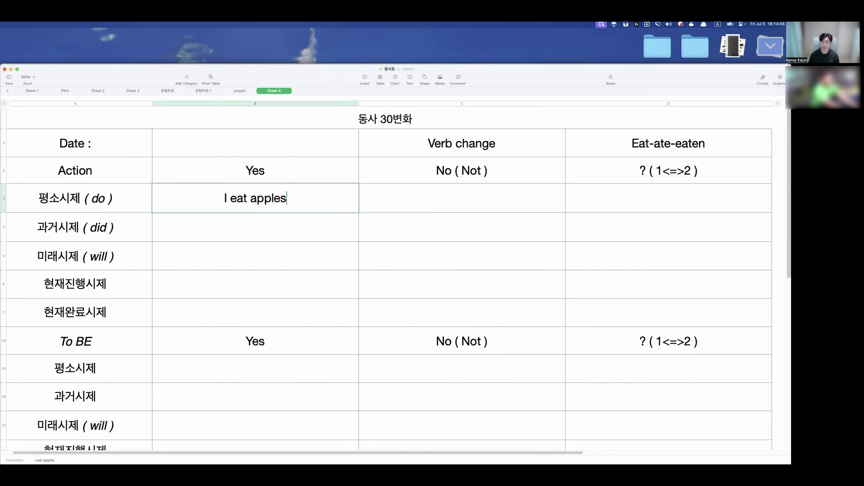
pyautogui.press('Return')
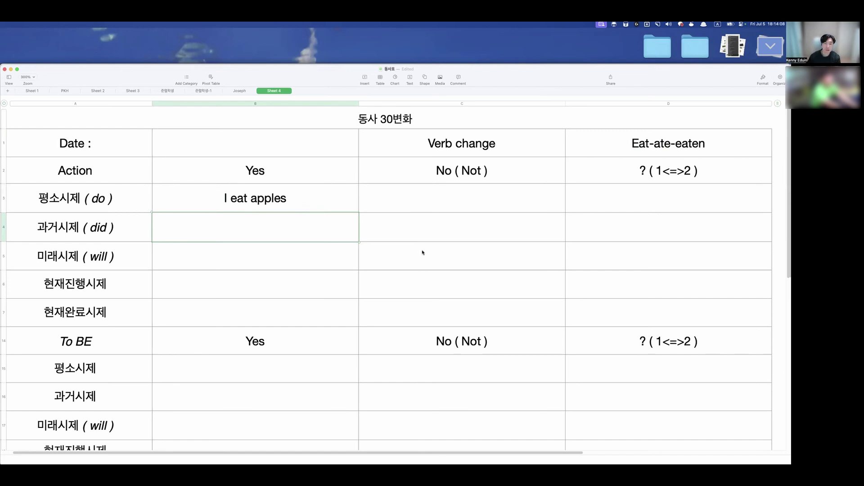
# - Enter "I ate apples" in the Yes cell of the Action row 과거시제 ( did )
pyautogui.click(382, 203)
pyautogui.click(246, 207)
pyautogui.click(280, 236)
pyautogui.click(250, 198)
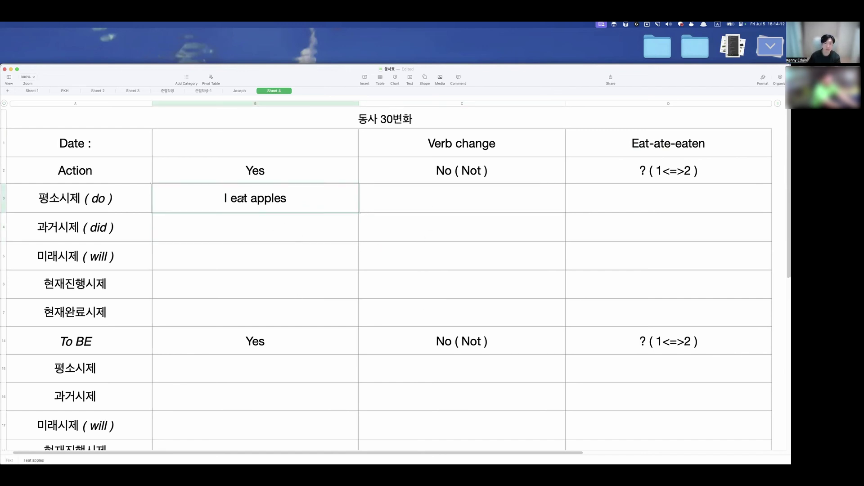
pyautogui.tripleClick(243, 198)
pyautogui.click(271, 236)
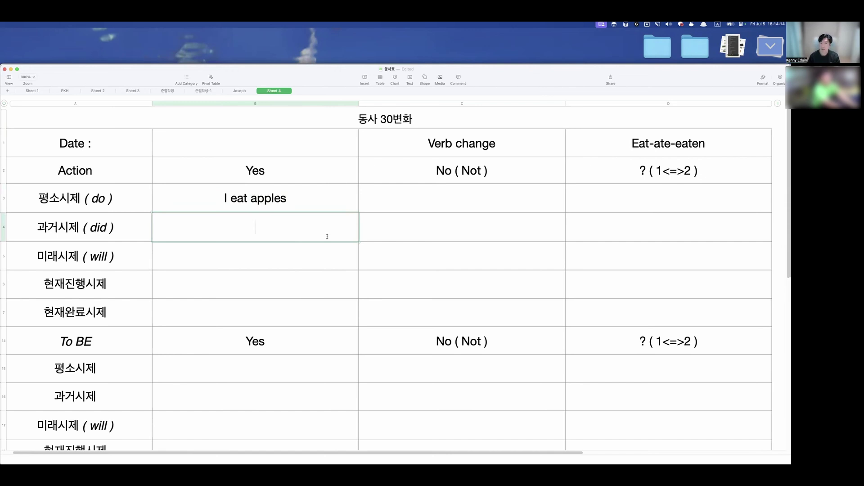
pyautogui.write('I ate ')
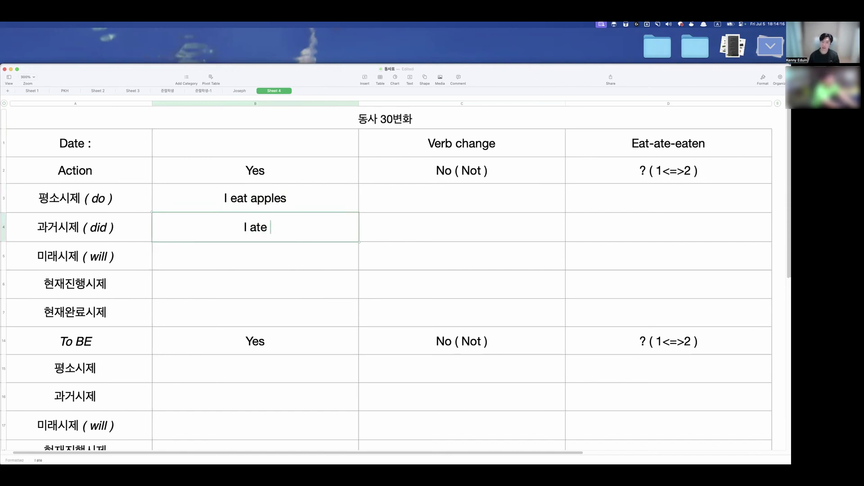
pyautogui.write('apples')
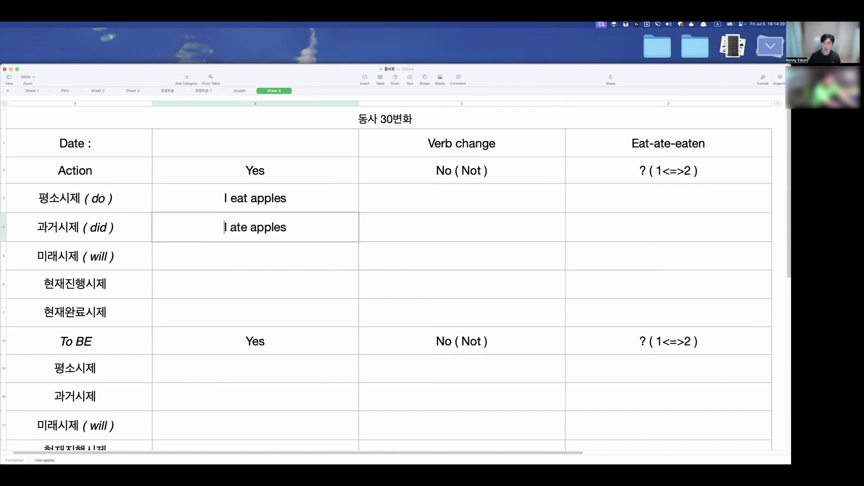
# - Enter the Korean prompt "나는 사과를 먹지 않았어요" in the No ( Not ) cell of the 과거시제 ( did ) row
pyautogui.click(462, 226)
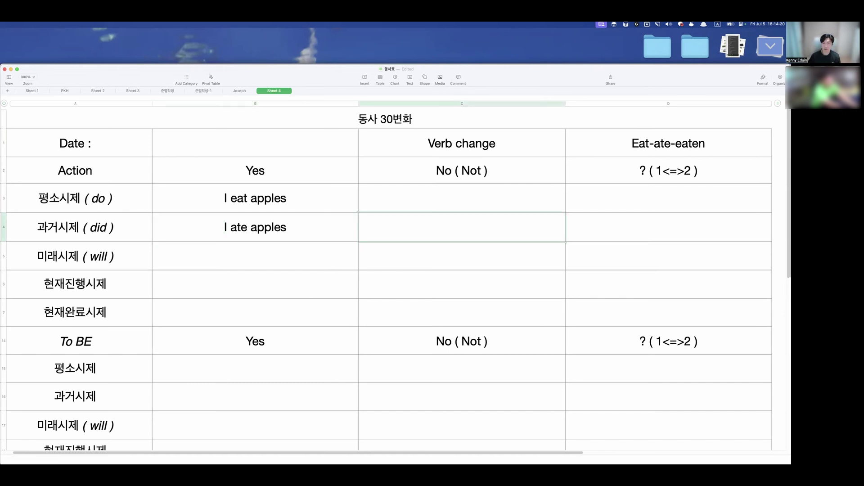
pyautogui.click(361, 202)
pyautogui.click(389, 224)
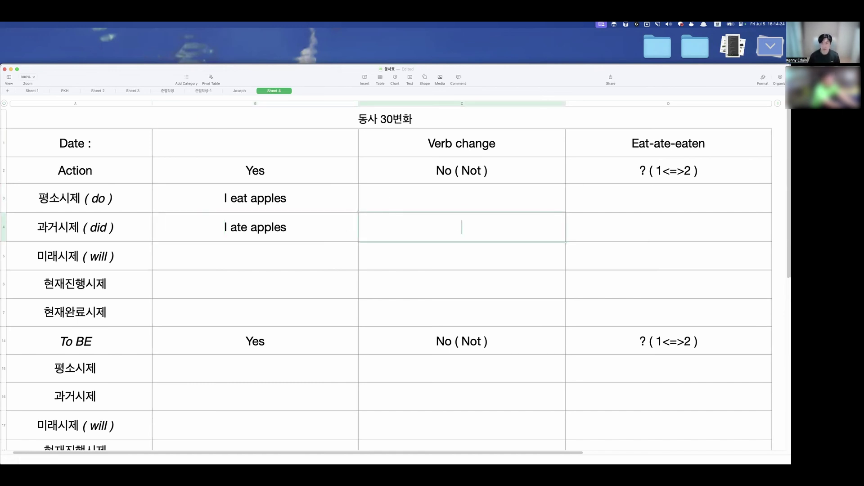
pyautogui.write('나는 사과를 먹')
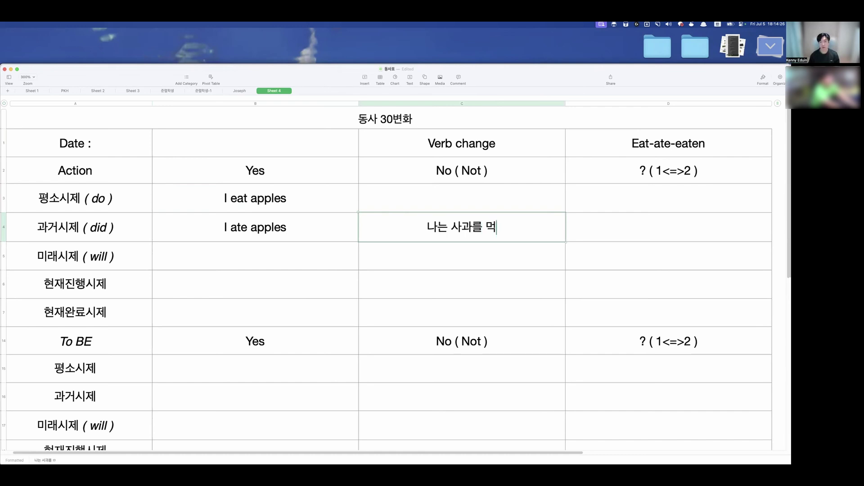
pyautogui.write('지 않았어요')
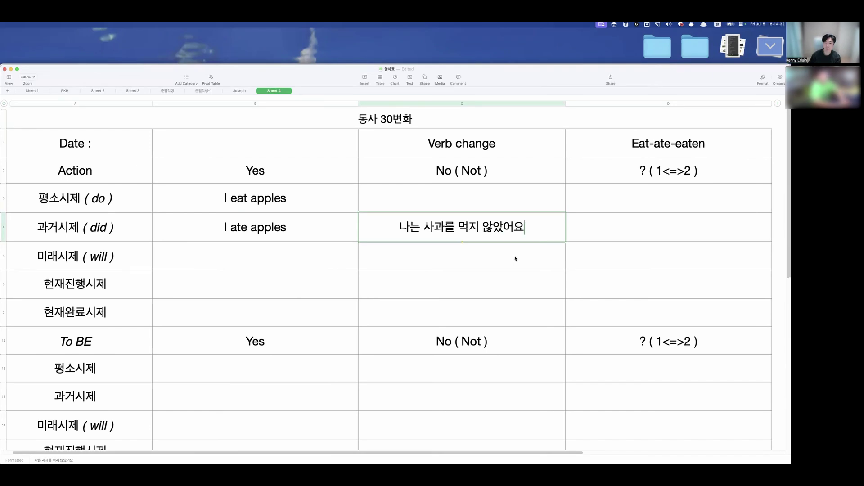
pyautogui.click(487, 258)
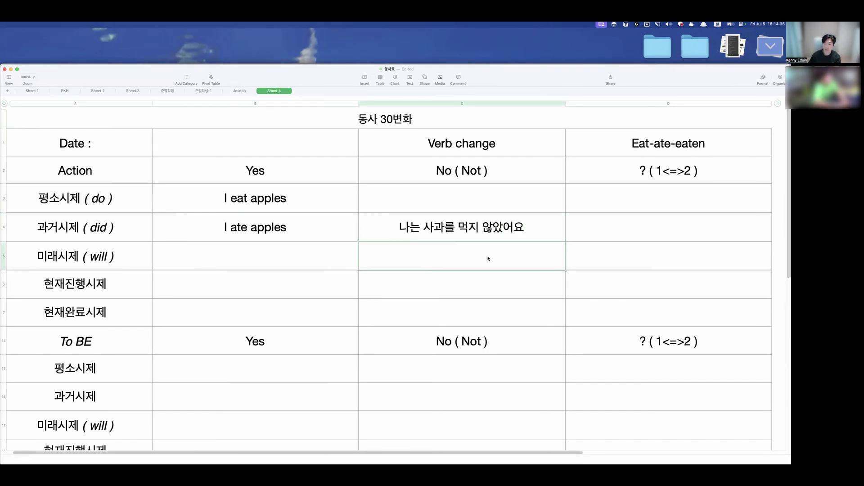
# - Replace the Korean prompt in the 과거시제 ( did ) row's No ( Not ) cell with "I did not eat apples"
pyautogui.click(523, 234)
pyautogui.click(519, 258)
pyautogui.tripleClick(522, 235)
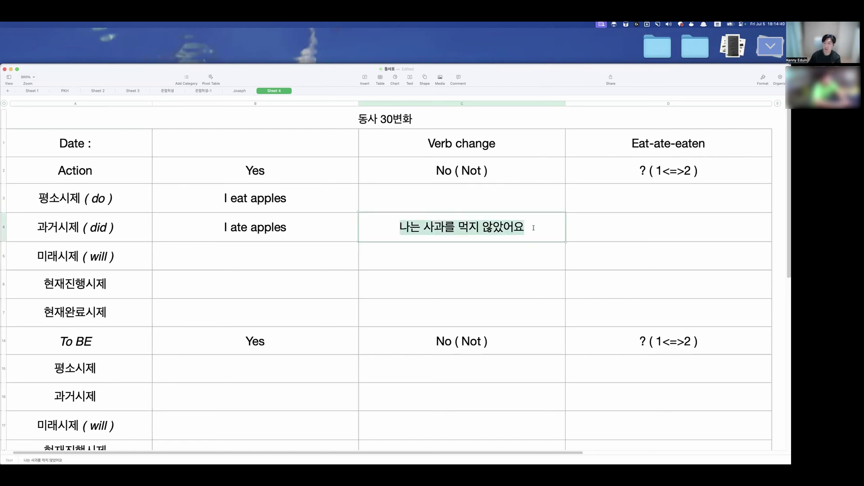
pyautogui.press('BackSpace')
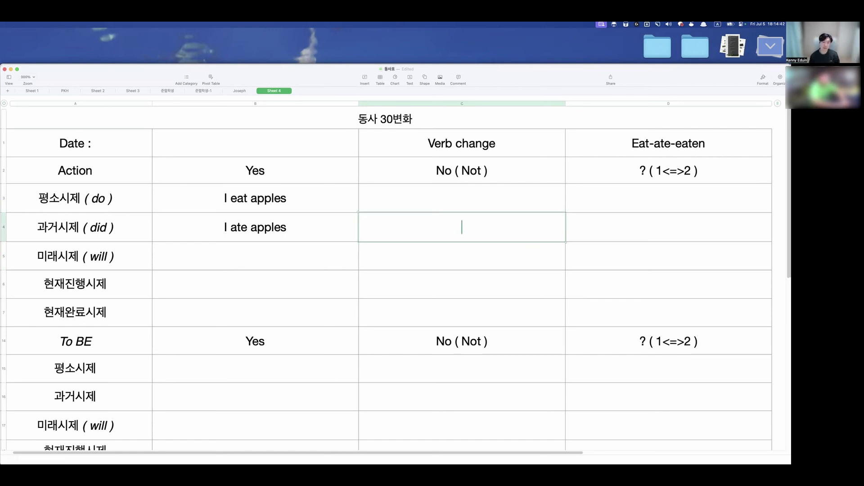
pyautogui.write('I did not eat ')
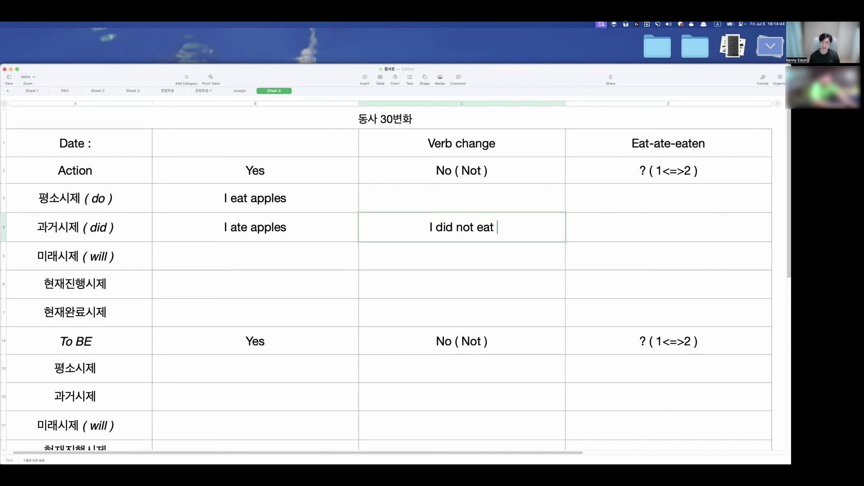
pyautogui.write('apples')
pyautogui.press('Escape')
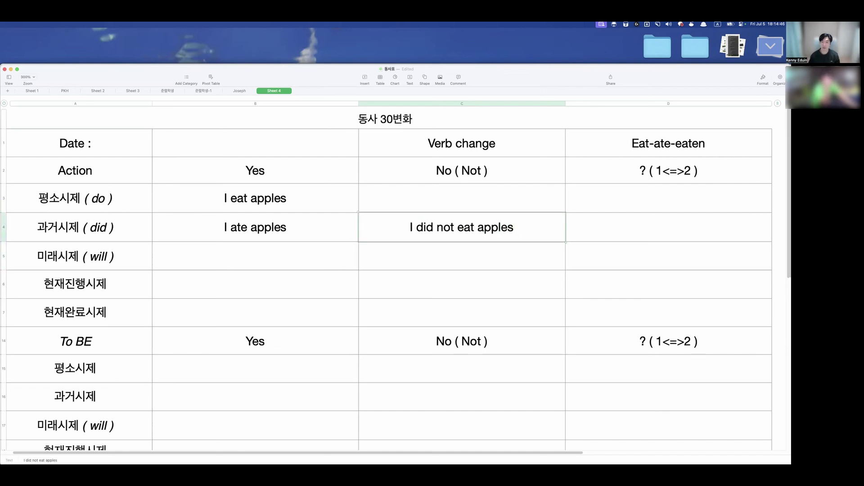
# - Enter the Korean prompt "나는 사과를 먹지 않아요" in the No ( Not ) cell of the Action row 평소시제 ( do )
pyautogui.press('Up')
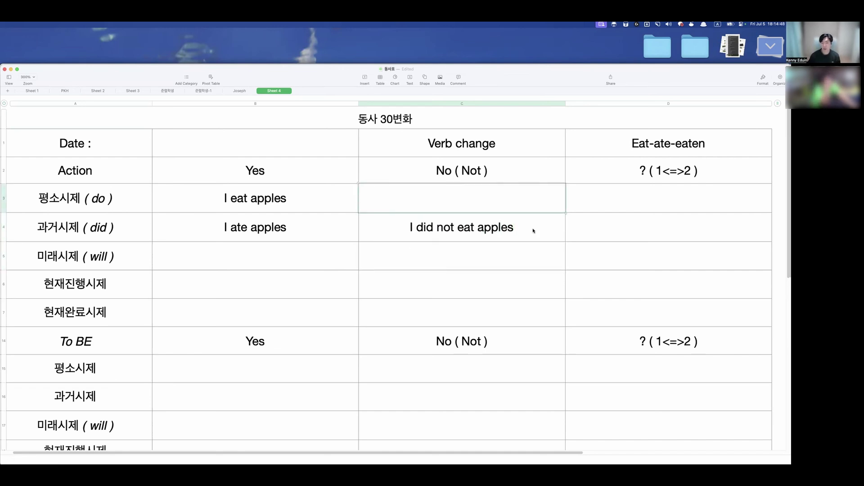
pyautogui.doubleClick(495, 204)
pyautogui.write('나는')
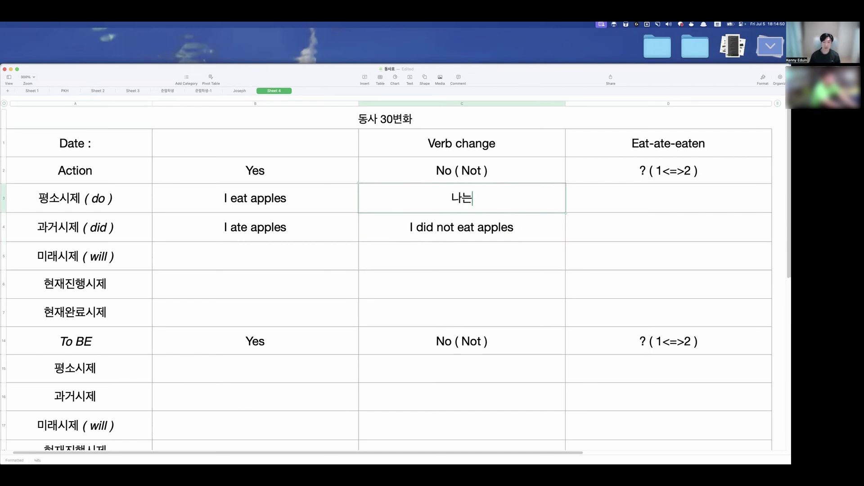
pyautogui.write(' 사과를 먹지 않아')
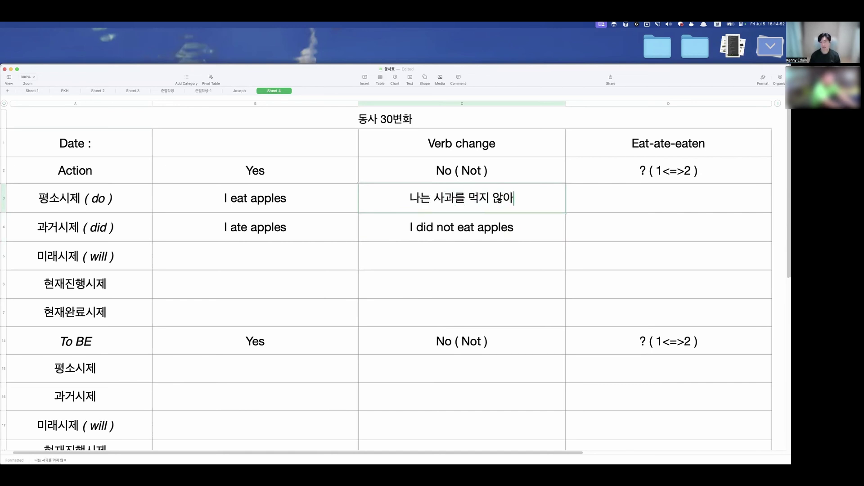
pyautogui.write('요')
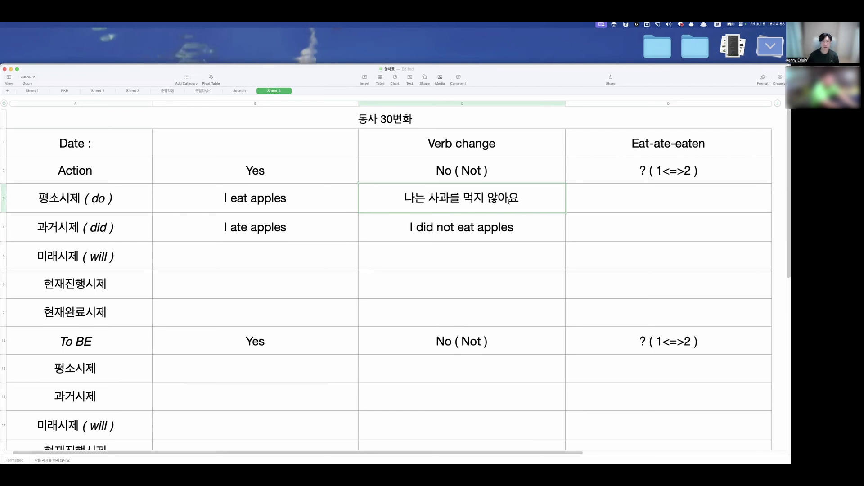
# - Replace the Korean prompt in the Action row 평소시제 ( do ), No ( Not ) cell, with "I do not eat apples"
pyautogui.press('super+a')
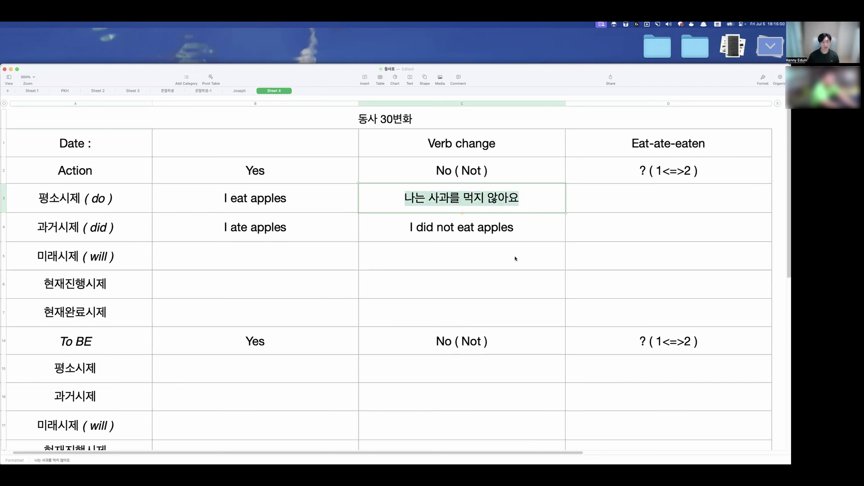
pyautogui.hotkey('ctrl', 'space')
pyautogui.write('I')
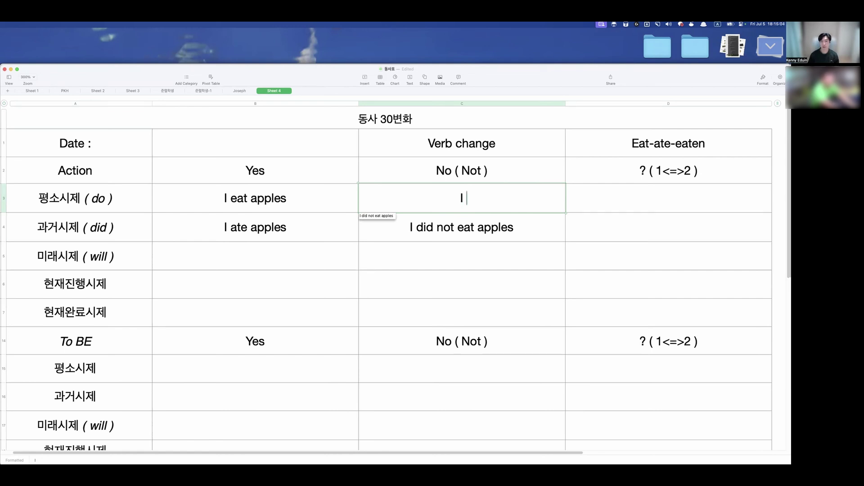
pyautogui.write(" don't")
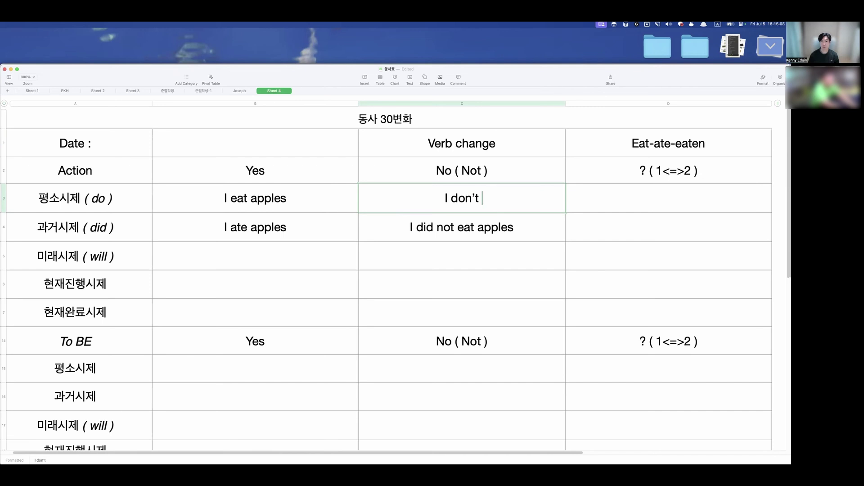
pyautogui.press('BackSpace')
pyautogui.press('BackSpace')
pyautogui.press('BackSpace')
pyautogui.write('not ')
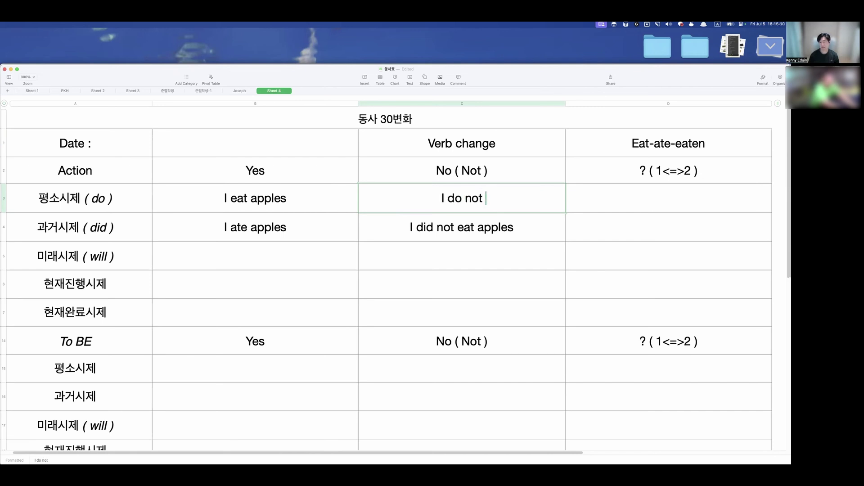
pyautogui.write('eat apples')
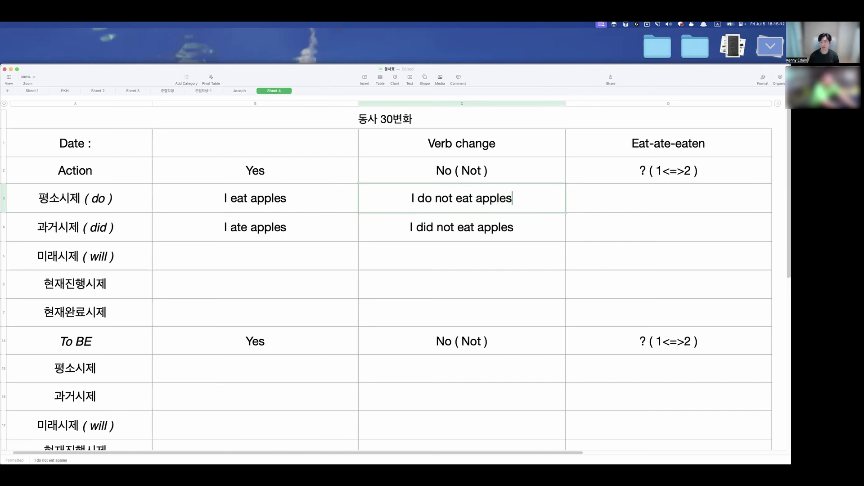
pyautogui.click(508, 276)
pyautogui.click(440, 239)
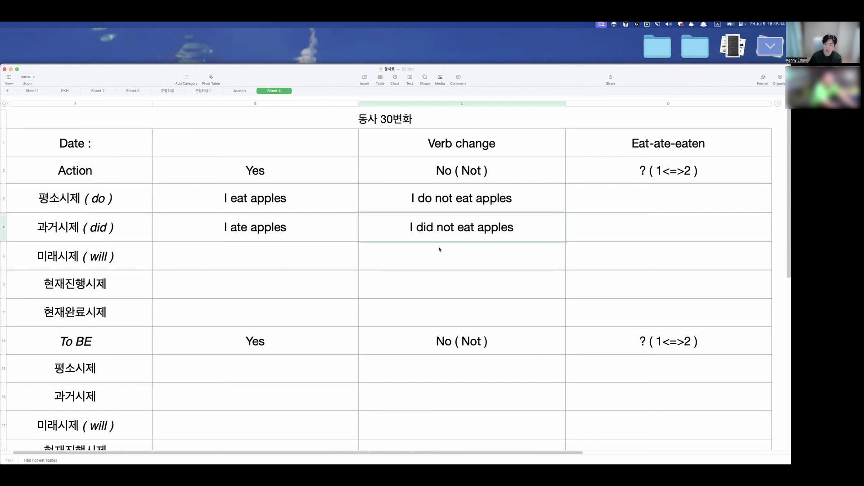
# - Enter "I am happy" in the Yes cell of the To BE row 평소시제
pyautogui.click(274, 200)
pyautogui.click(274, 229)
pyautogui.click(273, 364)
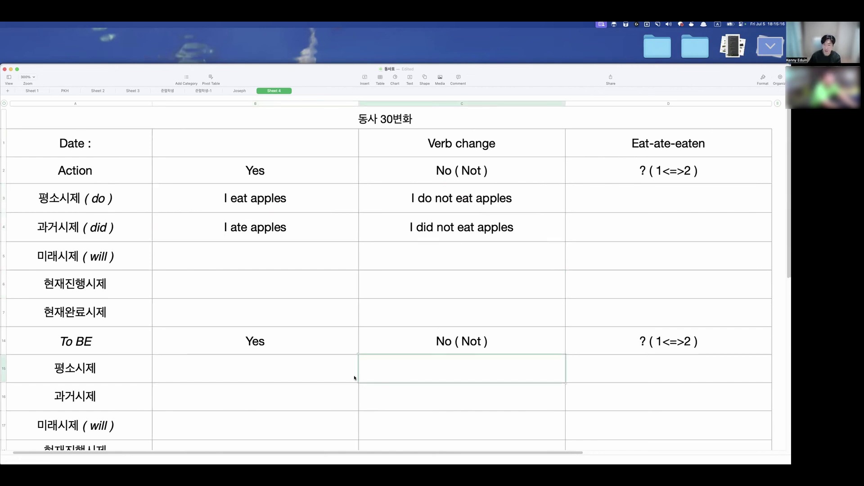
pyautogui.write('I am hppy')
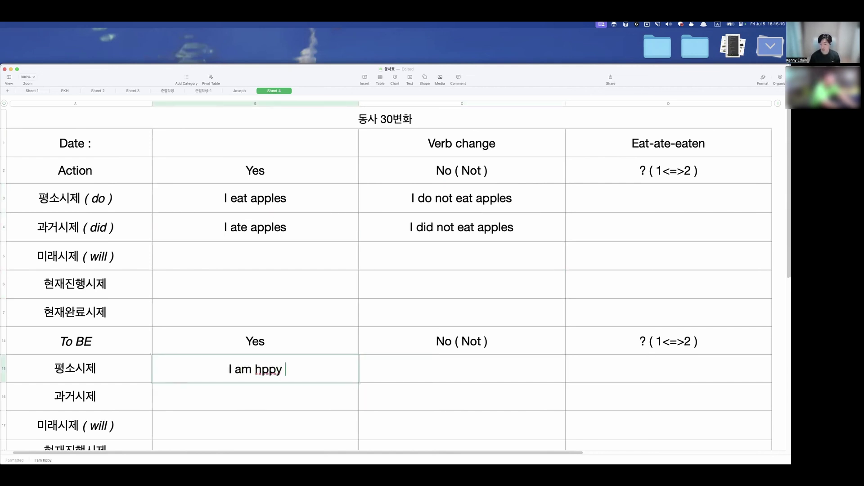
pyautogui.press('Return')
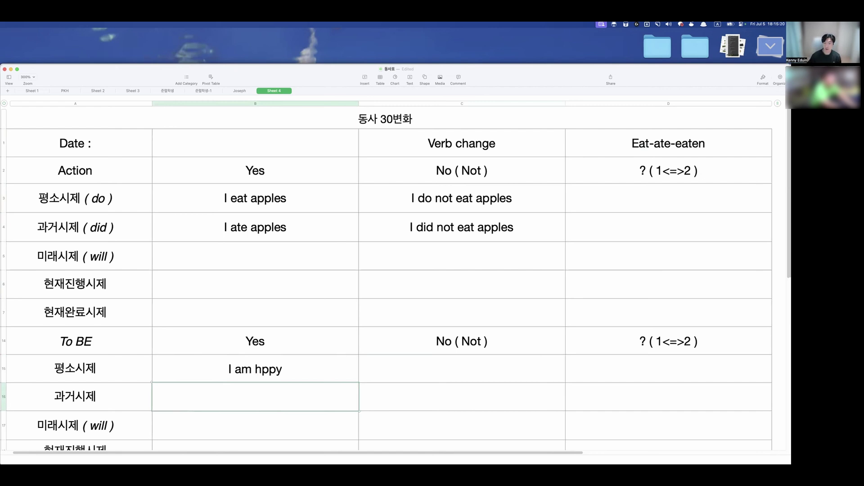
pyautogui.click(311, 373)
pyautogui.press('BackSpace')
pyautogui.press('BackSpace')
pyautogui.press('BackSpace')
pyautogui.write('appy')
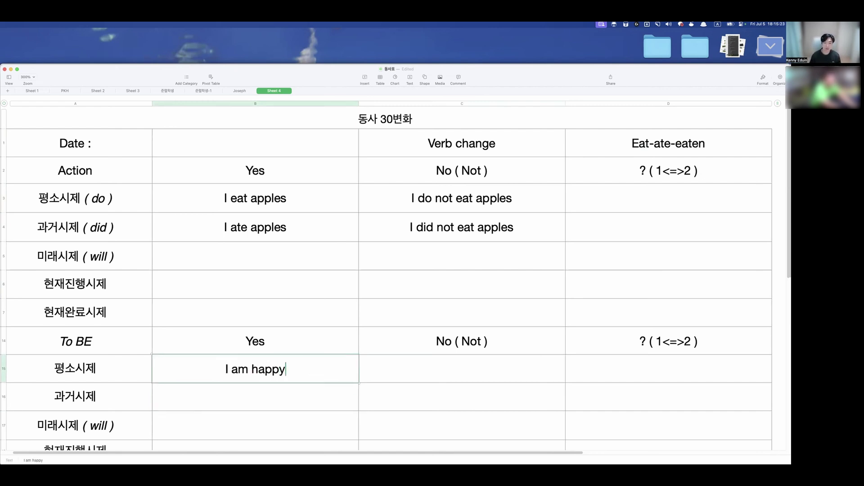
pyautogui.press('Return')
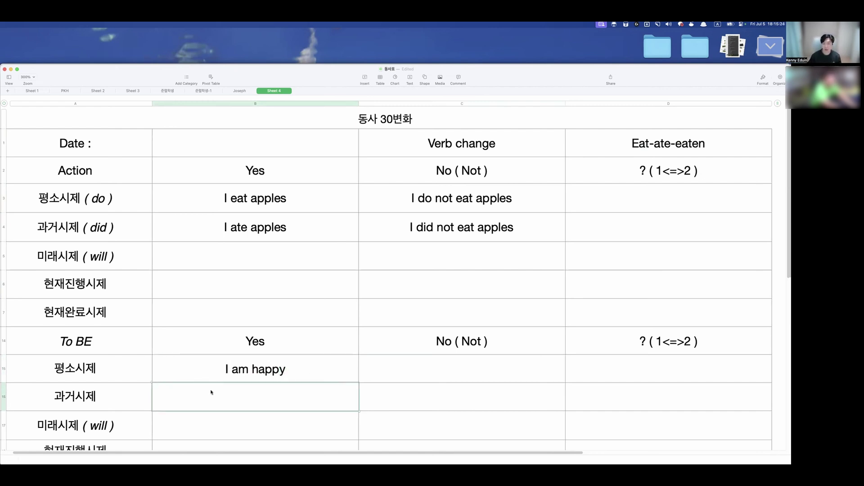
# - Enter the Korean prompt "나는 행복했어요" in the Yes cell of the To BE row 과거시제
pyautogui.click(270, 380)
pyautogui.doubleClick(270, 380)
pyautogui.click(264, 396)
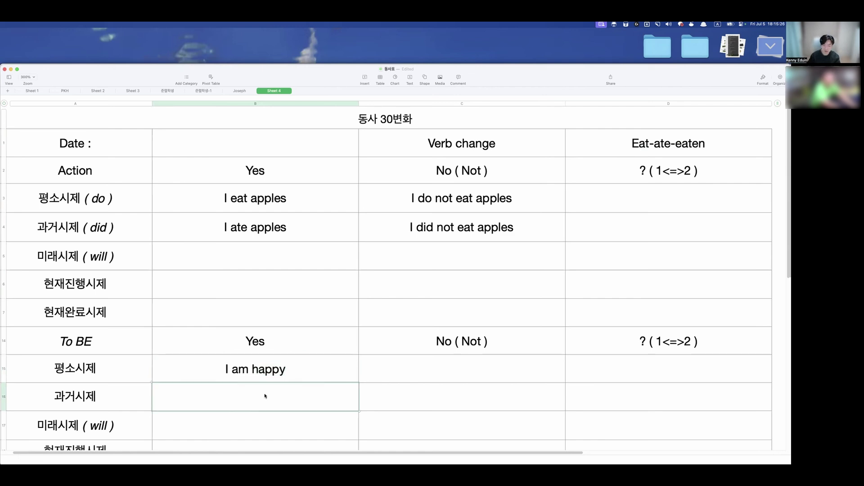
pyautogui.hotkey('ctrl', 'space')
pyautogui.write('나')
pyautogui.write('ㅇ복했어요')
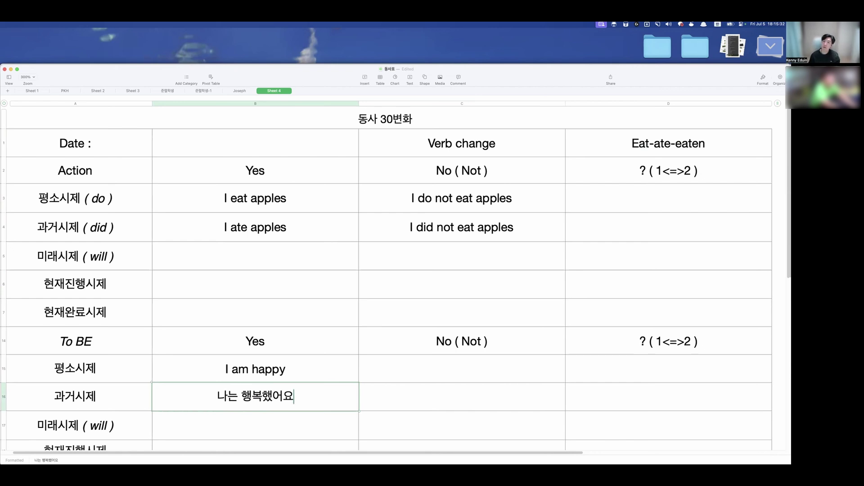
# - Replace the Korean prompt in the To BE row 과거시제, Yes cell, with "I was happy"
pyautogui.press('BackSpace')
pyautogui.press('BackSpace')
pyautogui.press('BackSpace')
pyautogui.press('BackSpace')
pyautogui.press('BackSpace')
pyautogui.press('BackSpace')
pyautogui.press('BackSpace')
pyautogui.press('BackSpace')
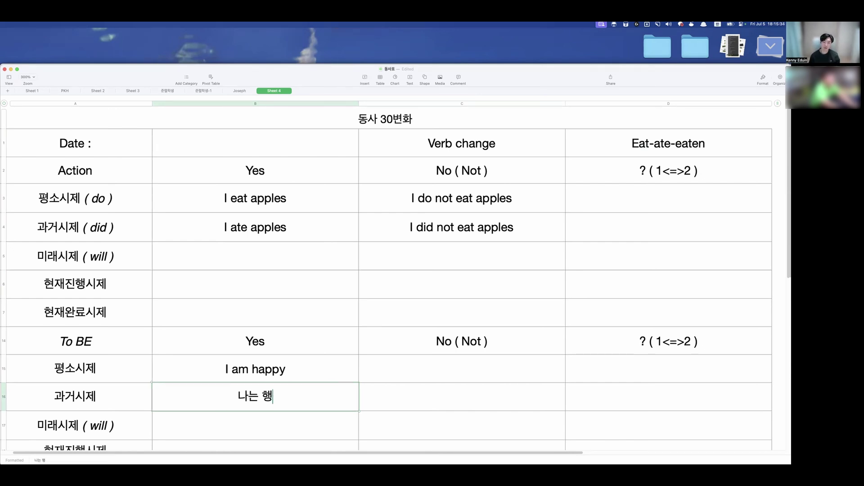
pyautogui.press('capslock')
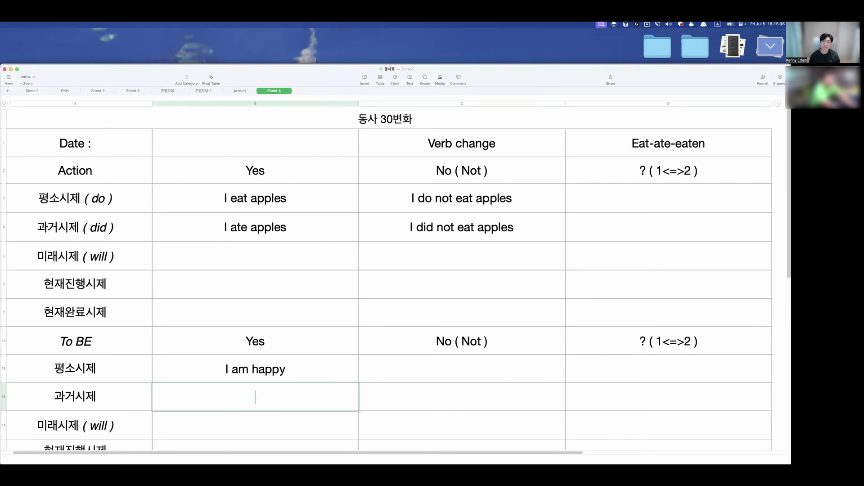
pyautogui.write('I was happy')
pyautogui.press('Return')
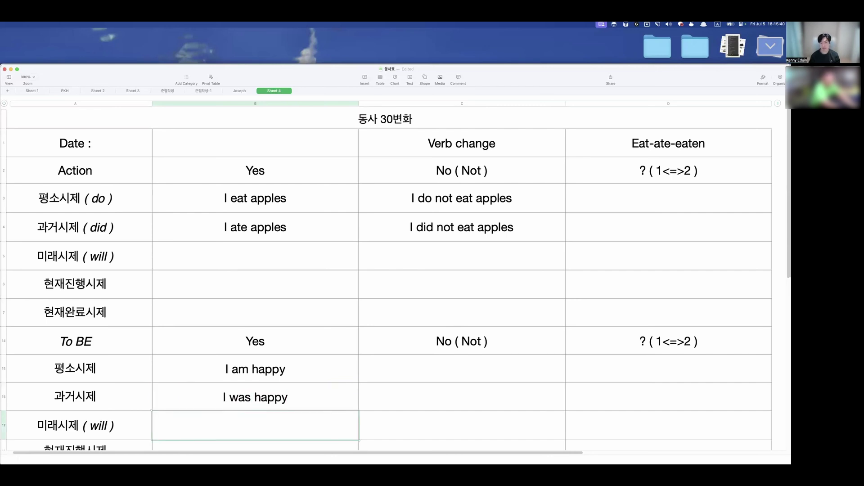
# - Enter the Korean prompt "나는 행복하지 않습니다" in the No ( Not ) cell of the To BE row 평소시제
pyautogui.press('Up')
pyautogui.press('Right')
pyautogui.press('Down')
pyautogui.press('Up')
pyautogui.press('Up')
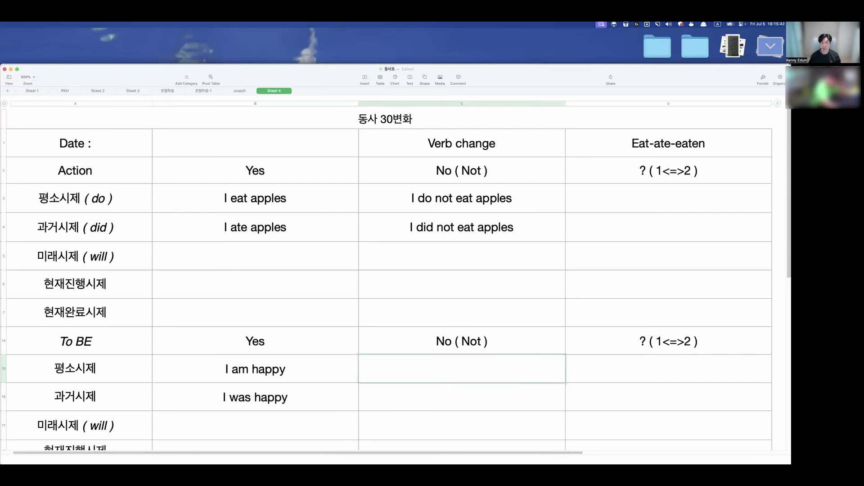
pyautogui.press('Left')
pyautogui.press('Right')
pyautogui.press('capslock')
pyautogui.write('나')
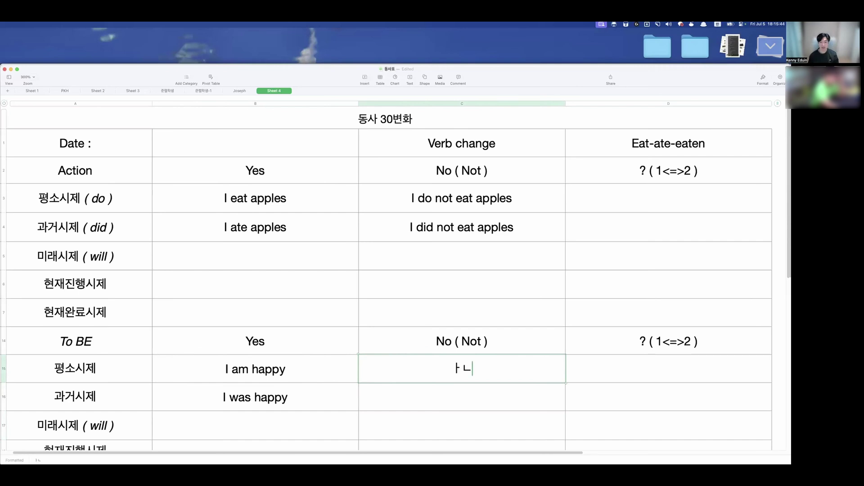
pyautogui.write('는 행복')
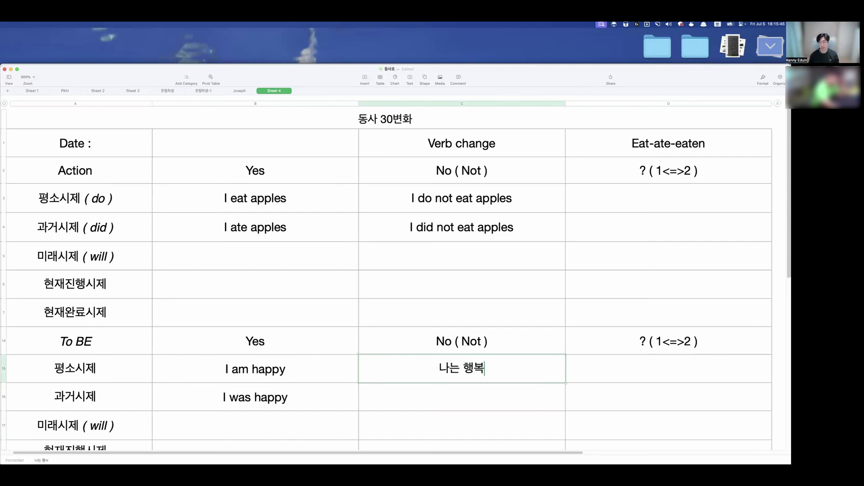
pyautogui.write('하지 않습니다')
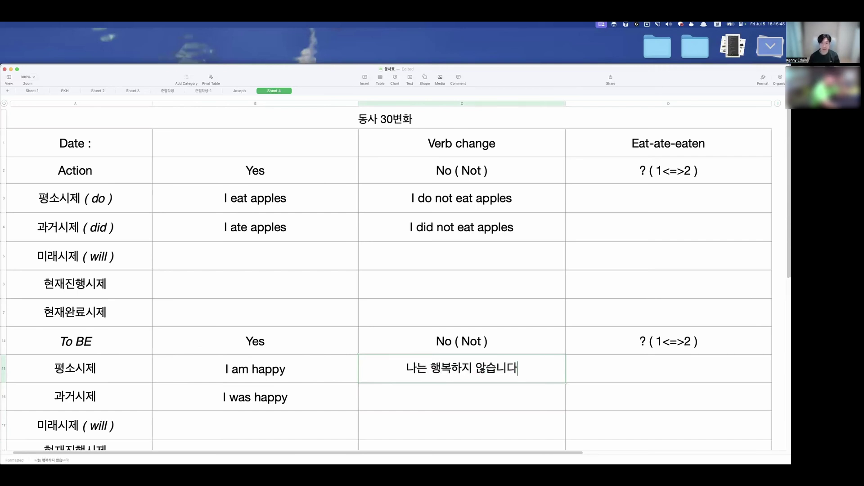
# - Replace the Korean prompt in the To BE row 평소시제, No ( Not ) cell, with "I am not happy"
pyautogui.press('capslock')
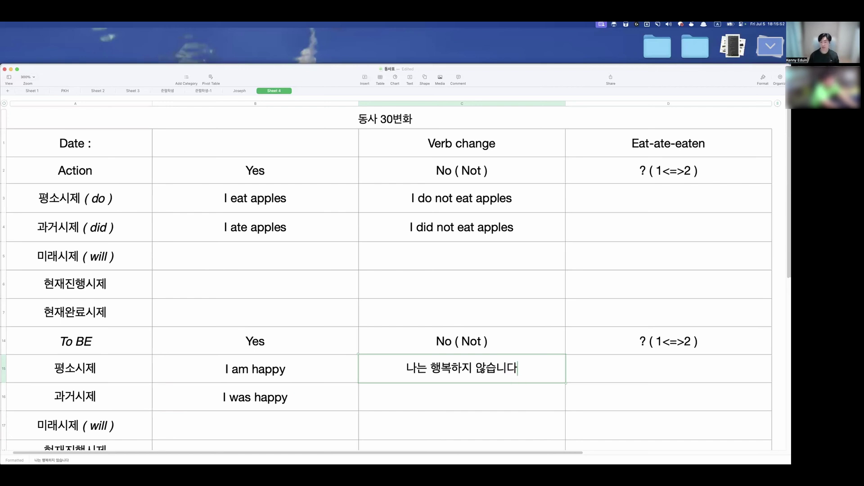
pyautogui.press('BackSpace')
pyautogui.press('BackSpace')
pyautogui.press('BackSpace')
pyautogui.press('BackSpace')
pyautogui.press('BackSpace')
pyautogui.press('BackSpace')
pyautogui.press('BackSpace')
pyautogui.press('BackSpace')
pyautogui.press('BackSpace')
pyautogui.press('BackSpace')
pyautogui.press('BackSpace')
pyautogui.press('BackSpace')
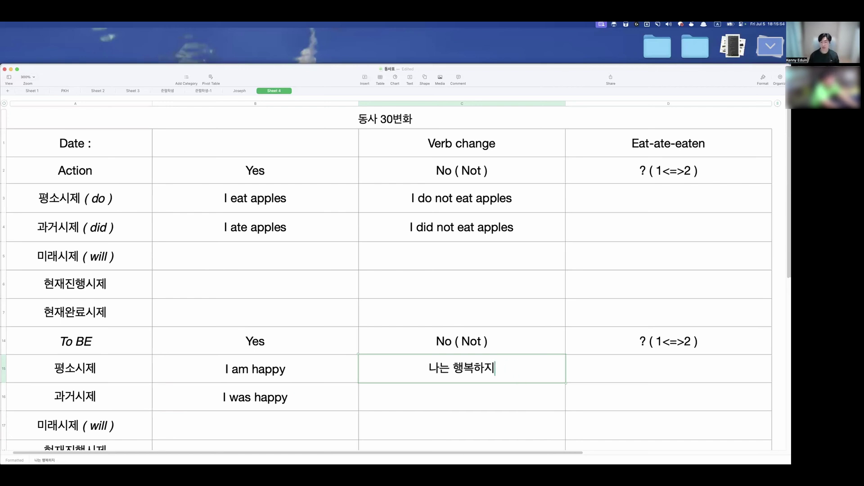
pyautogui.write('I ')
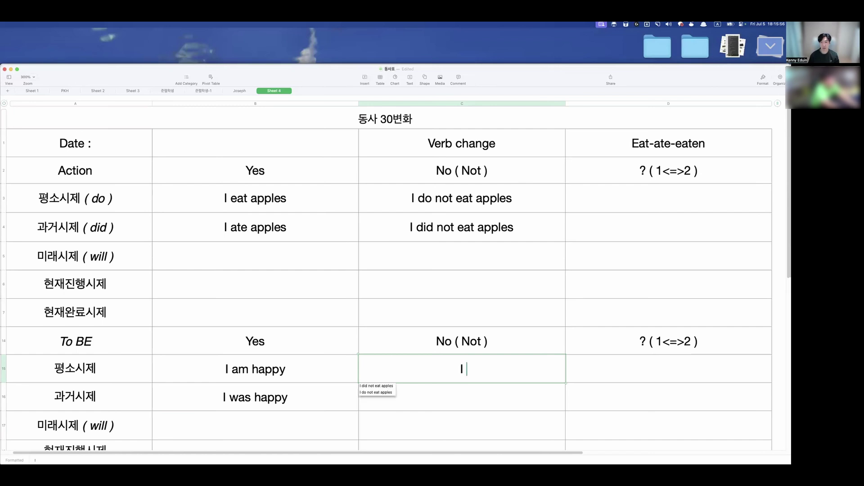
pyautogui.write('am not happy')
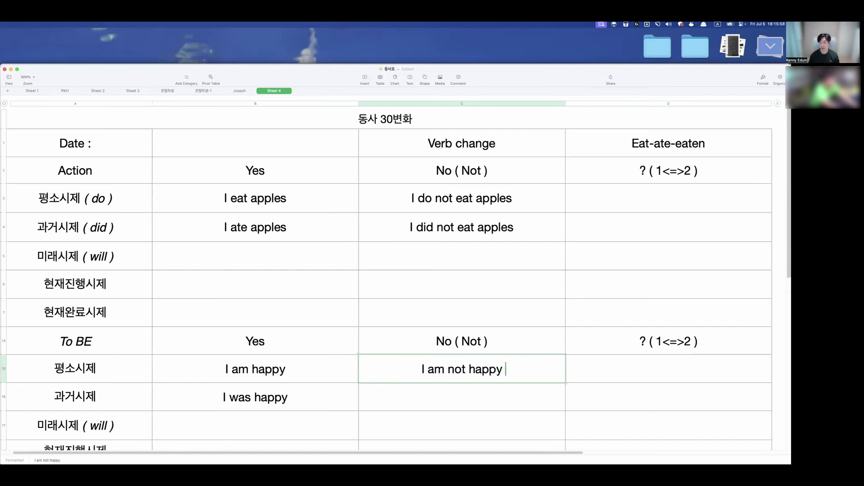
pyautogui.press('Return')
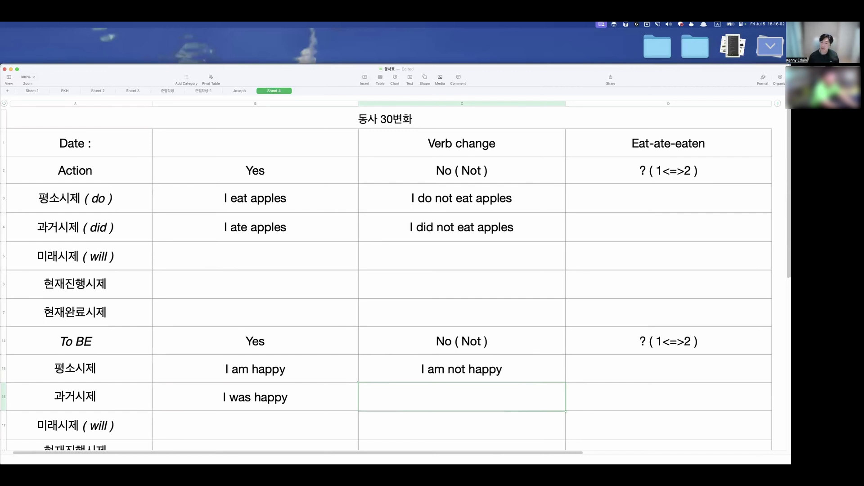
# - Enter "I was not happy" in the No ( Not ) cell of the To BE row 과거시제
pyautogui.write('I was not ')
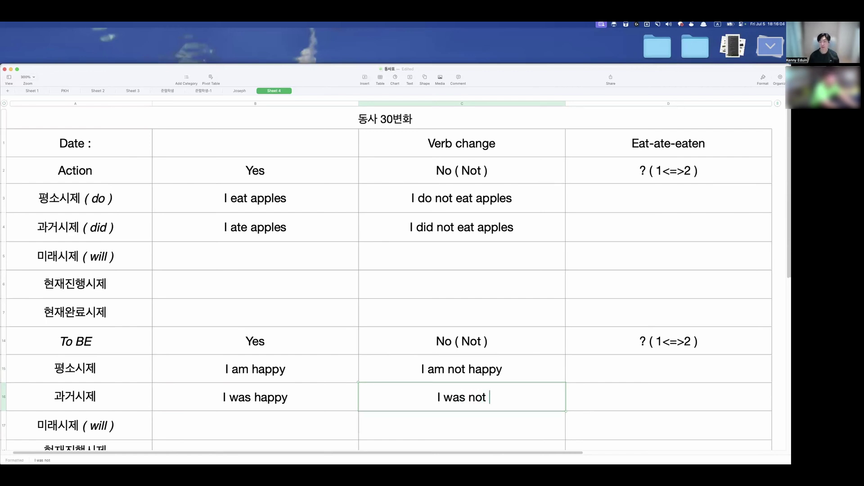
pyautogui.write('happy')
pyautogui.press('Return')
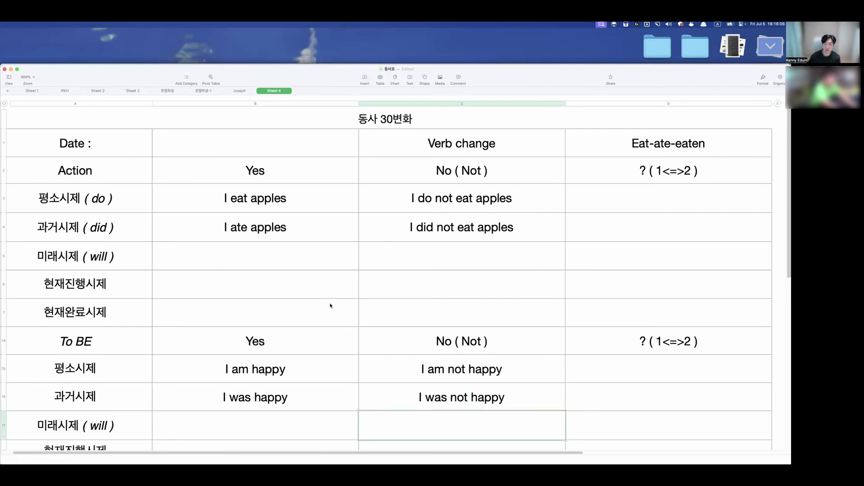
# - Review the Yes and No ( Not ) sentences of the Action section against those of the To BE section
pyautogui.click(416, 202)
pyautogui.click(379, 220)
pyautogui.click(299, 205)
pyautogui.click(478, 209)
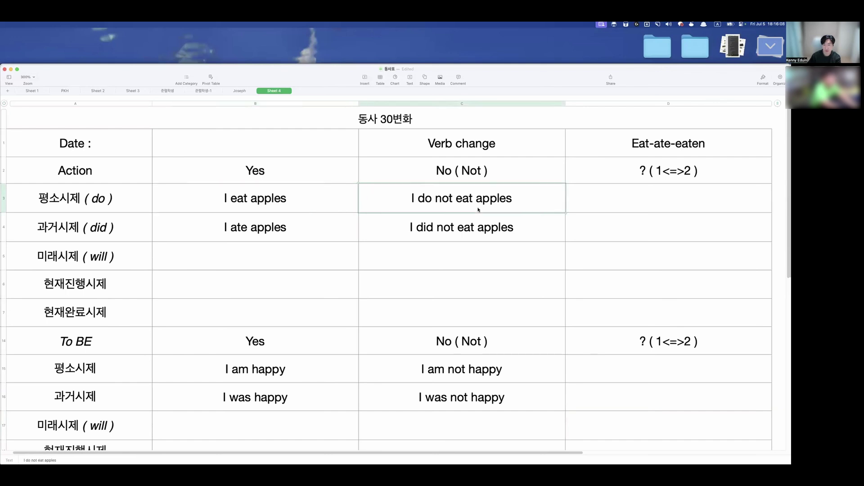
pyautogui.moveTo(137, 151); pyautogui.dragTo(659, 239)
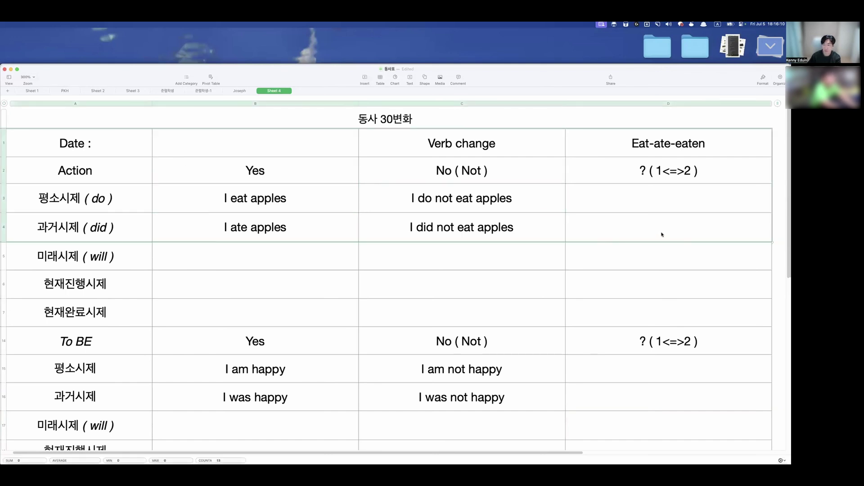
pyautogui.moveTo(139, 335); pyautogui.dragTo(609, 398)
pyautogui.click(149, 387)
pyautogui.click(75, 341)
pyautogui.click(76, 342)
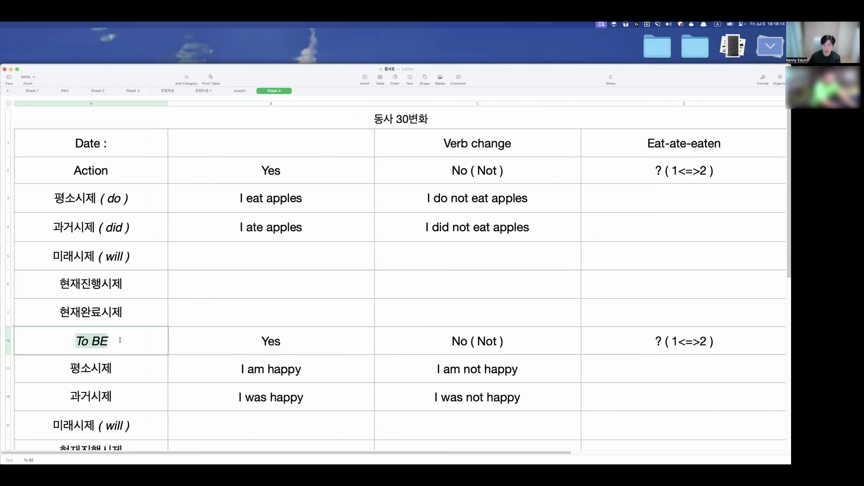
pyautogui.click(269, 344)
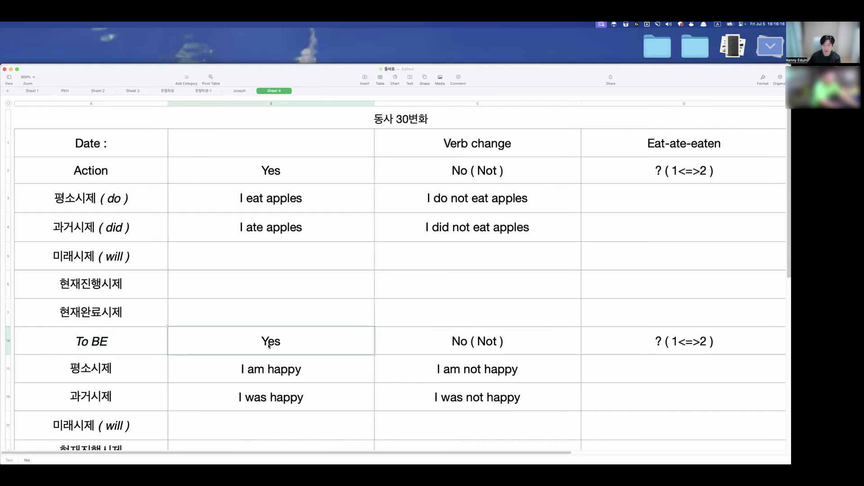
pyautogui.click(293, 372)
pyautogui.click(330, 406)
pyautogui.click(455, 401)
pyautogui.click(470, 374)
pyautogui.click(470, 400)
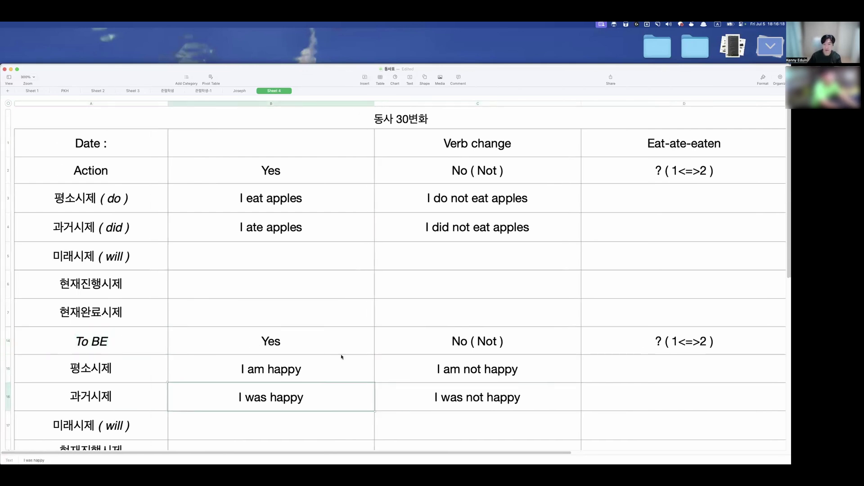
pyautogui.click(416, 294)
pyautogui.moveTo(316, 198); pyautogui.dragTo(698, 311)
# - Switch from the Numbers table to Anki's window for adding a new card
pyautogui.press('super+Tab')
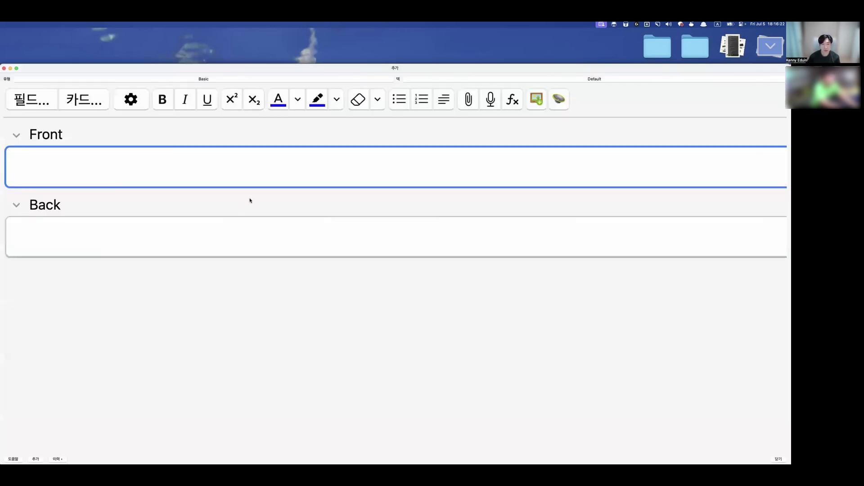
pyautogui.hotkey('ctrl', 'Up')
pyautogui.click(360, 166)
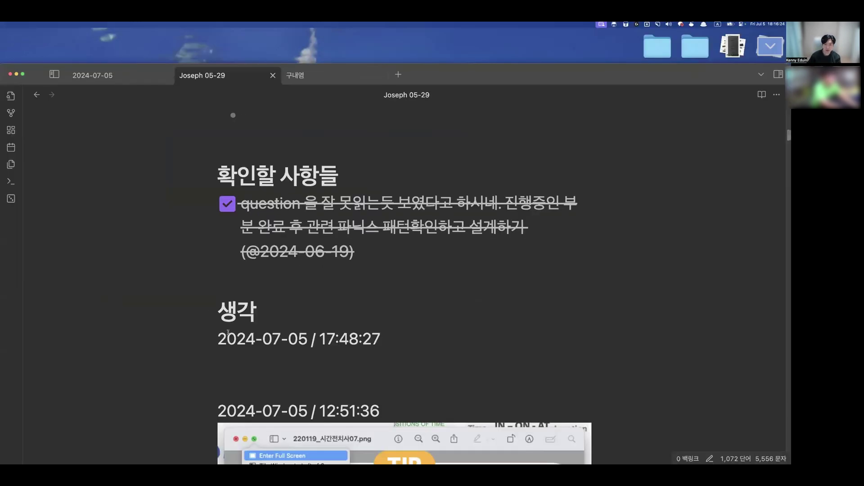
pyautogui.hotkey('ctrl', 'Up')
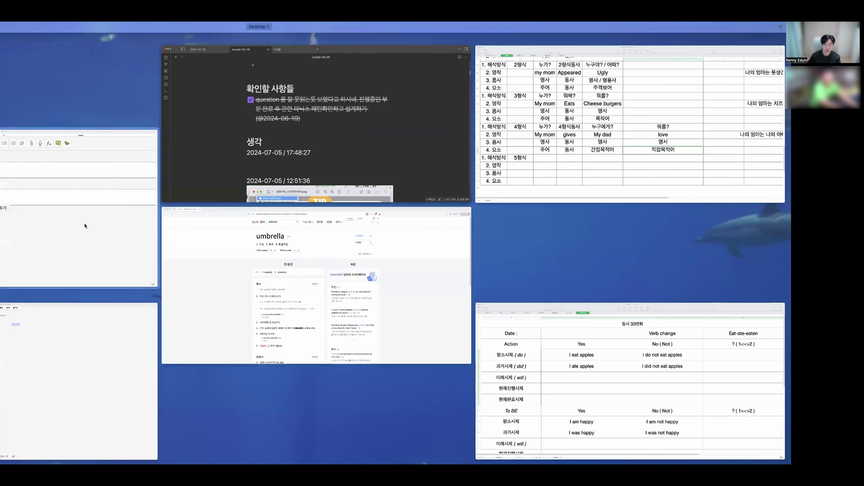
pyautogui.click(85, 226)
pyautogui.write('eaten')
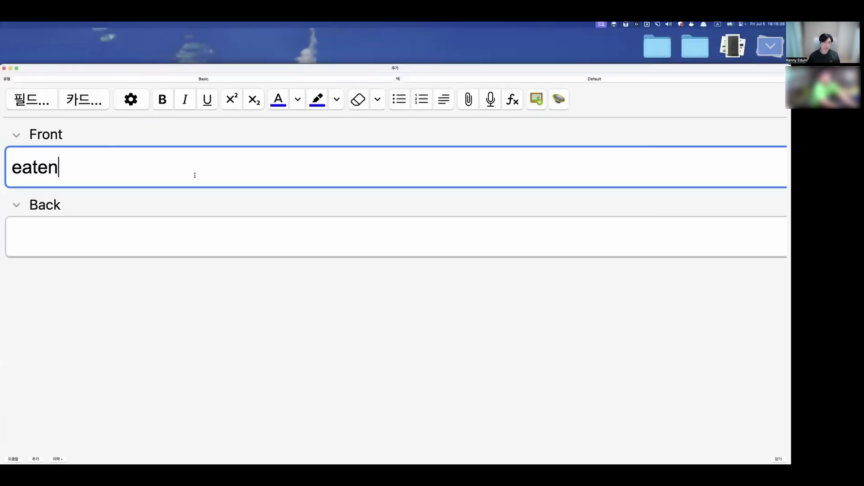
pyautogui.press('super+z')
pyautogui.press('super+shift+v')
pyautogui.press('Right')
pyautogui.press('Right')
pyautogui.press('Right')
pyautogui.press('Right')
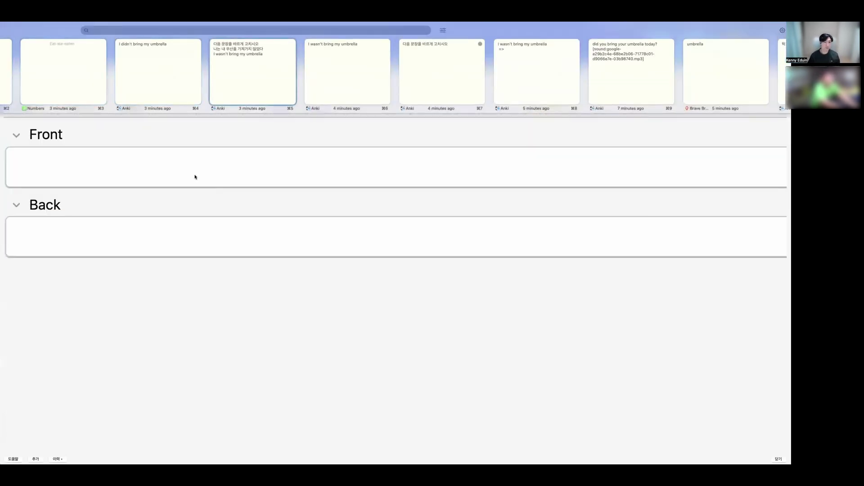
pyautogui.press('Left')
pyautogui.press('Escape')
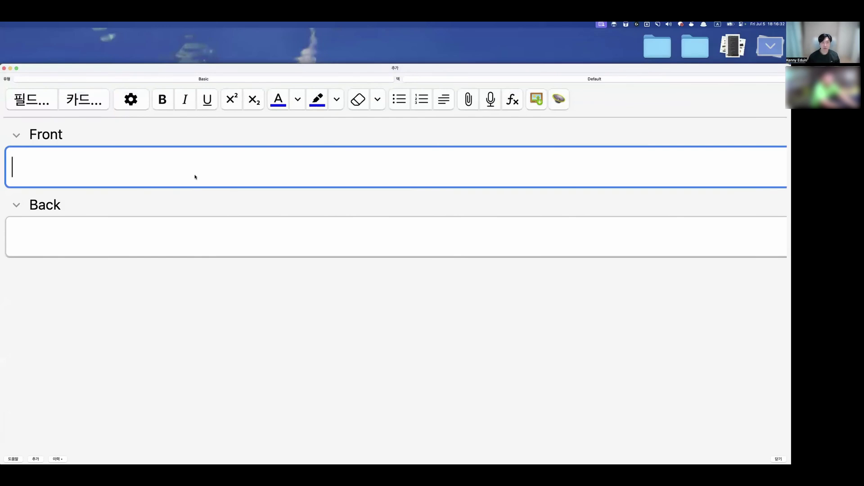
# - Fill the card's Front with the question "다음은 일반동사인가 be동사인가?" and the word "bring" on the line below it
pyautogui.write('bring')
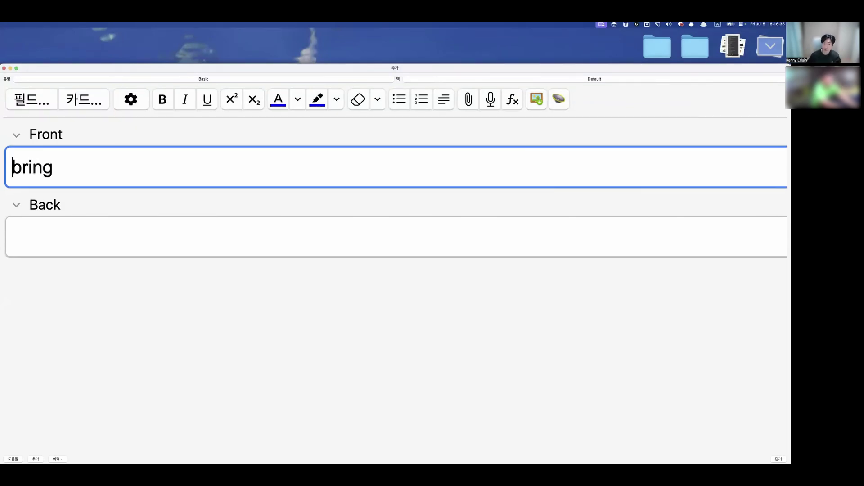
pyautogui.press('Return')
pyautogui.write('s')
pyautogui.press('BackSpace')
pyautogui.hotkey('ctrl', 'space')
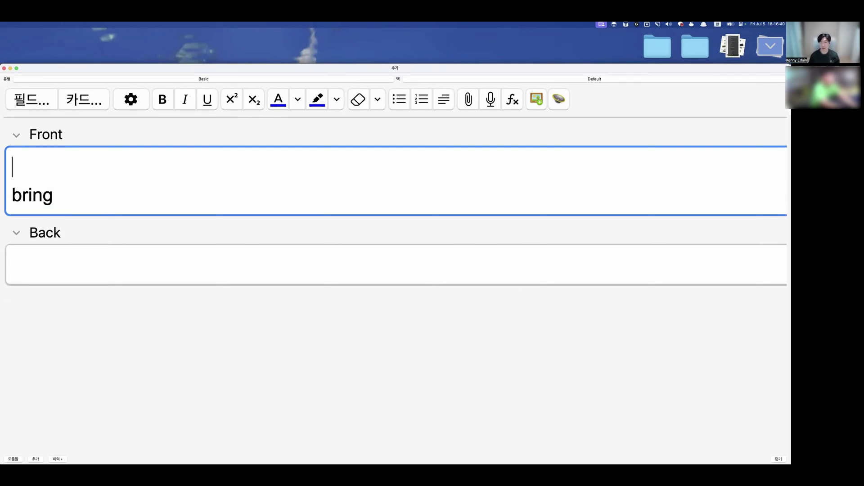
pyautogui.write('다음은 ')
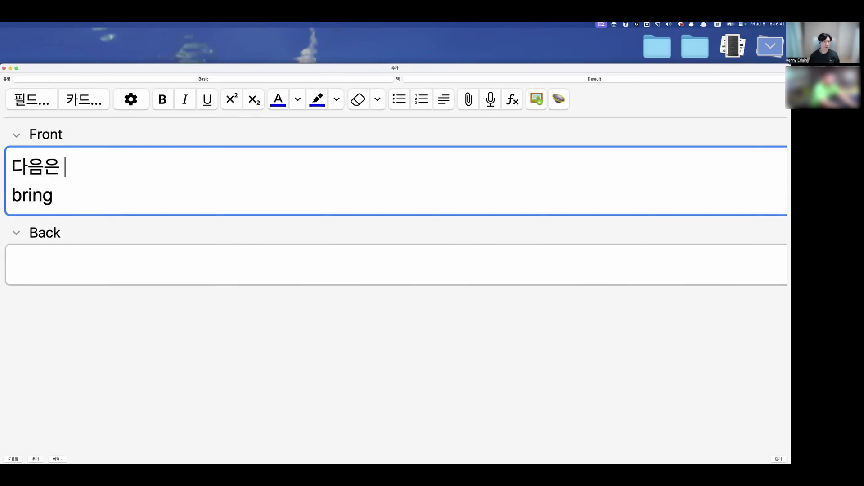
pyautogui.write('일반동ㅅㅏ인가')
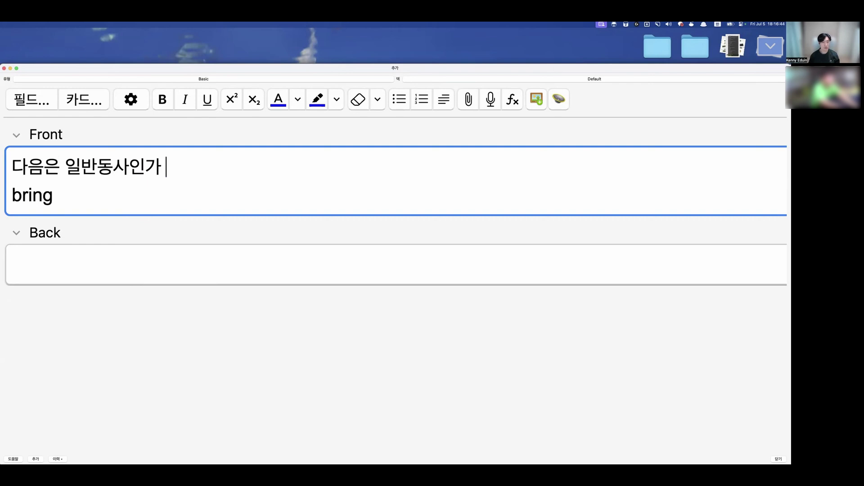
pyautogui.hotkey('ctrl', 'space')
pyautogui.write('be')
pyautogui.hotkey('ctrl', 'space')
pyautogui.write('동사인가?')
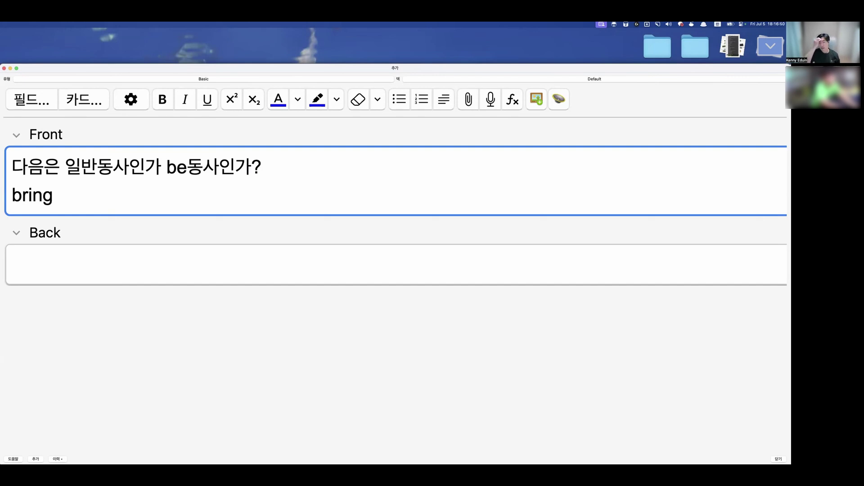
# - Review the question's two verb-type options and the word "bring" on the Front before answering on the Back
pyautogui.click(167, 168)
pyautogui.moveTo(167, 167); pyautogui.dragTo(186, 168)
pyautogui.click(178, 192)
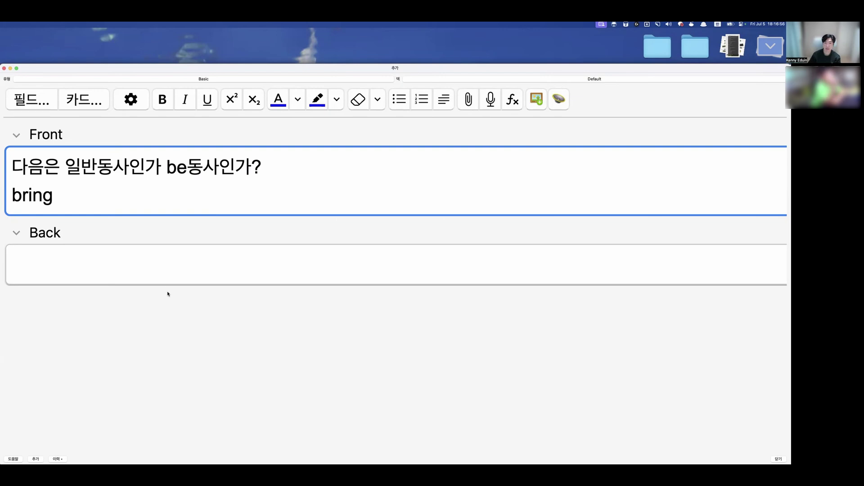
pyautogui.click(175, 268)
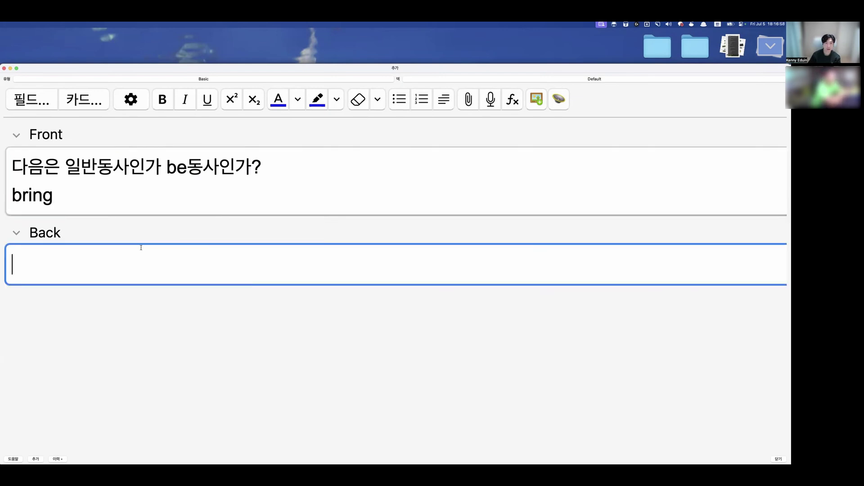
pyautogui.click(119, 199)
pyautogui.doubleClick(43, 198)
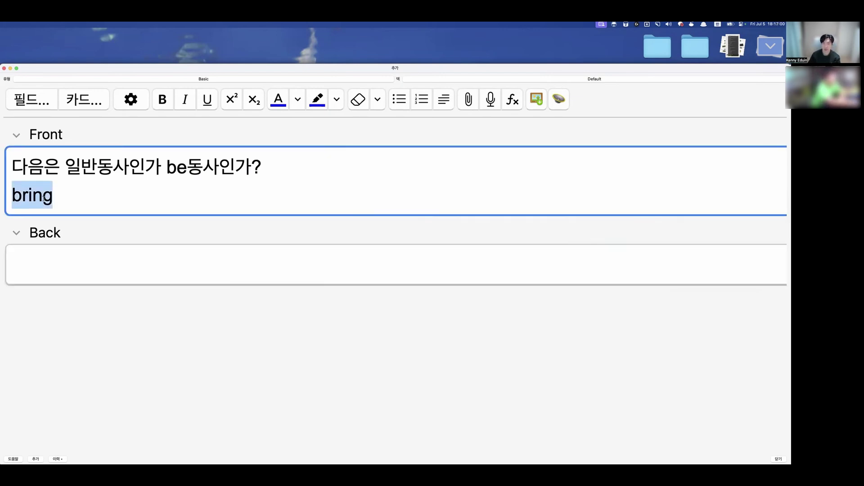
pyautogui.moveTo(64, 167); pyautogui.dragTo(261, 168)
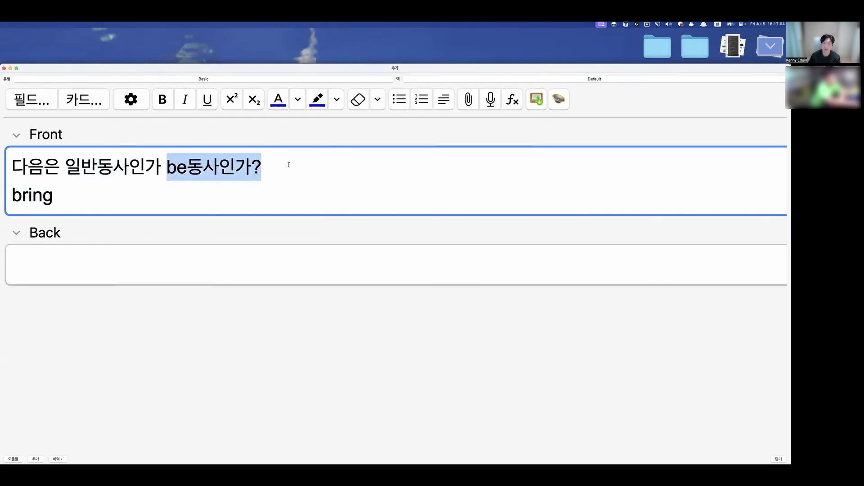
pyautogui.click(166, 188)
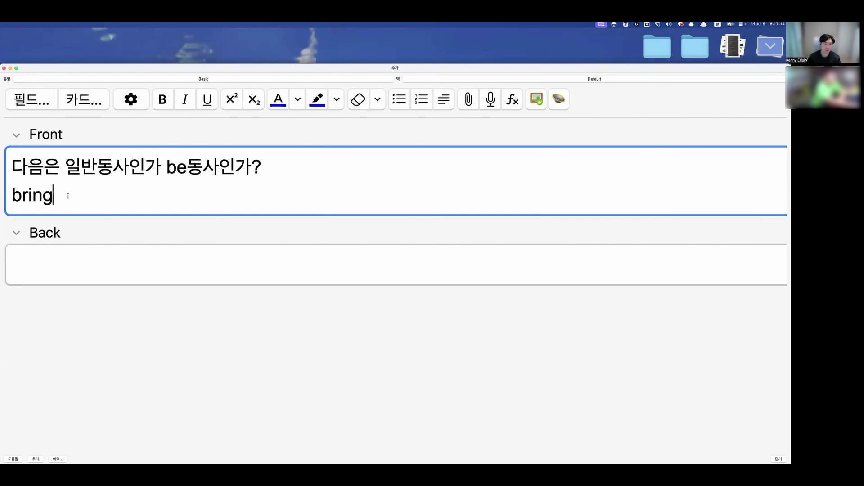
pyautogui.click(96, 261)
pyautogui.click(105, 204)
pyautogui.click(80, 258)
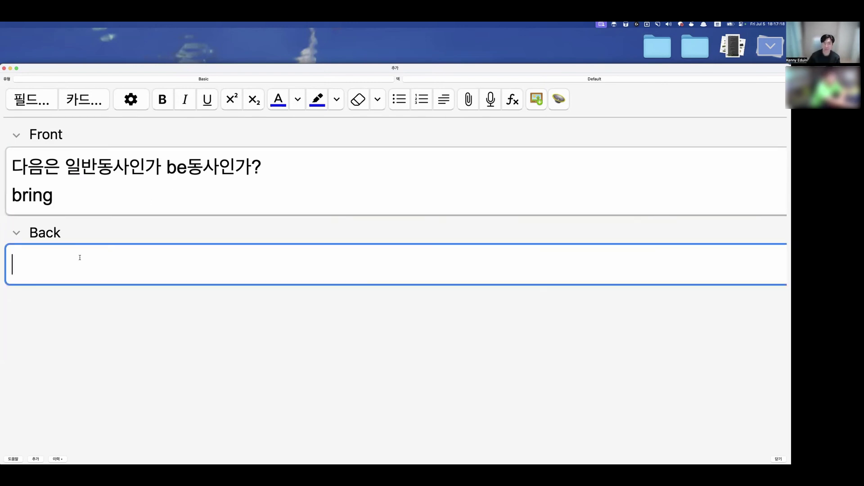
pyautogui.click(91, 210)
pyautogui.click(97, 257)
pyautogui.click(108, 219)
pyautogui.click(95, 263)
pyautogui.hotkey('ctrl', 'space')
pyautogui.write('bring')
pyautogui.press('BackSpace')
pyautogui.press('BackSpace')
pyautogui.press('BackSpace')
pyautogui.press('BackSpace')
pyautogui.press('BackSpace')
pyautogui.press('BackSpace')
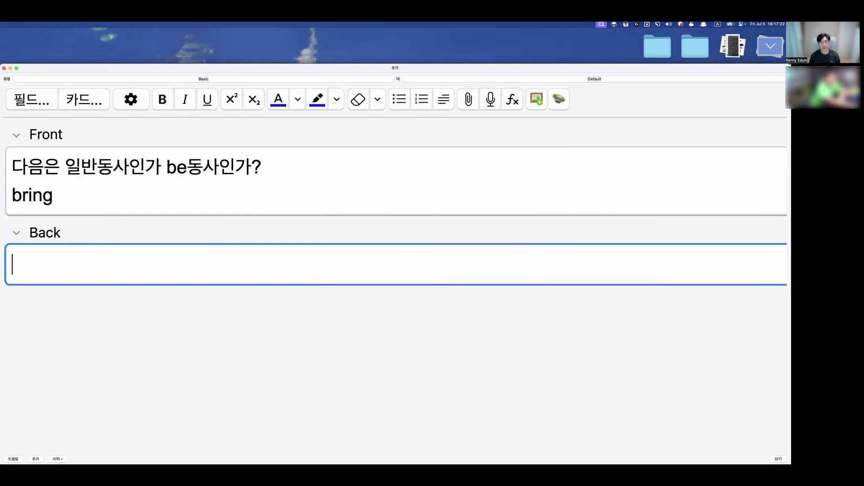
pyautogui.hotkey('ctrl', 'space')
# - Enter the answer "일반동사이다." on the card's Back and start a new line
pyautogui.write('일반동사이다')
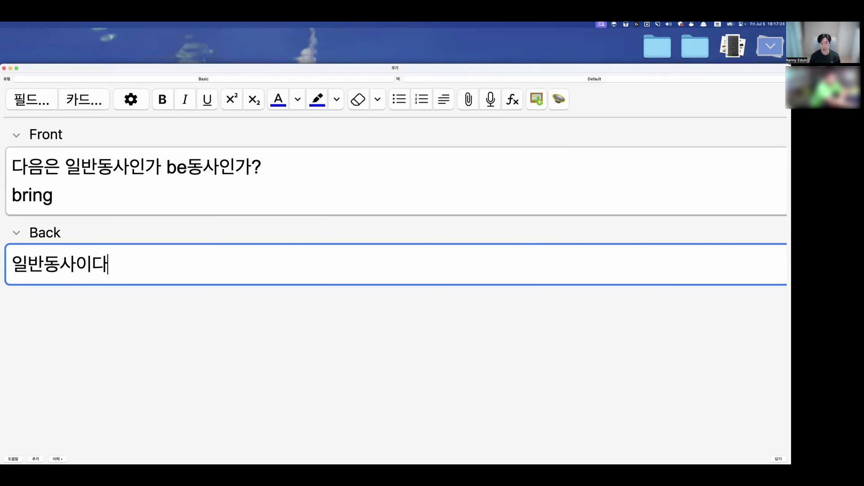
pyautogui.write('.')
pyautogui.press('Return')
# - Add the explanation "am are is 빼고는 다 일반동사라고 생각하면 된다." below the answer on the card's Back
pyautogui.hotkey('ctrl', 'space')
pyautogui.write('am are is')
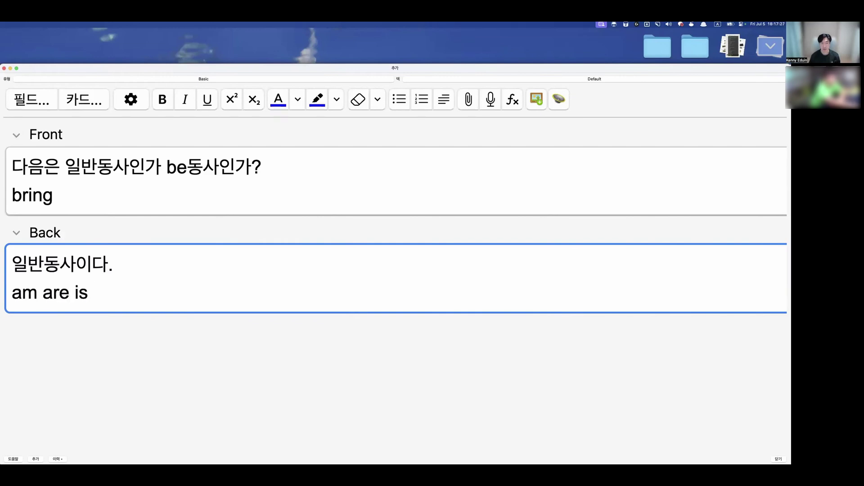
pyautogui.hotkey('ctrl', 'space')
pyautogui.write('빼')
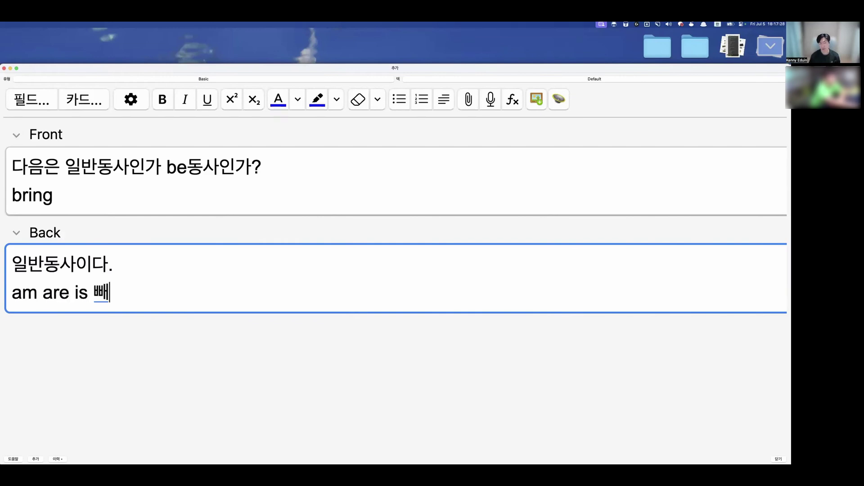
pyautogui.write('고는 다 일')
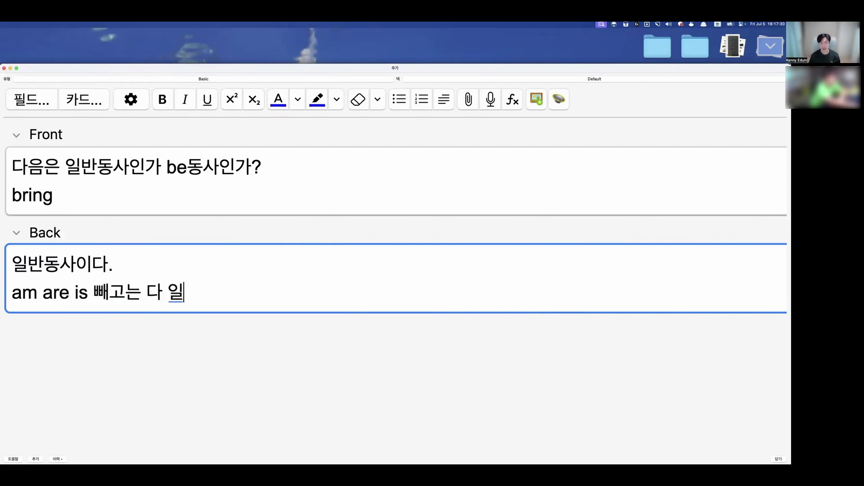
pyautogui.write('반동사라고 생')
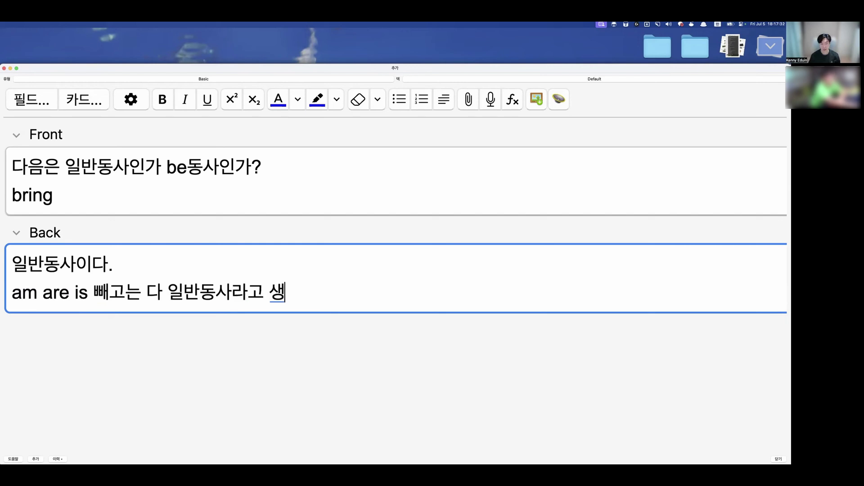
pyautogui.write('각하면 된다')
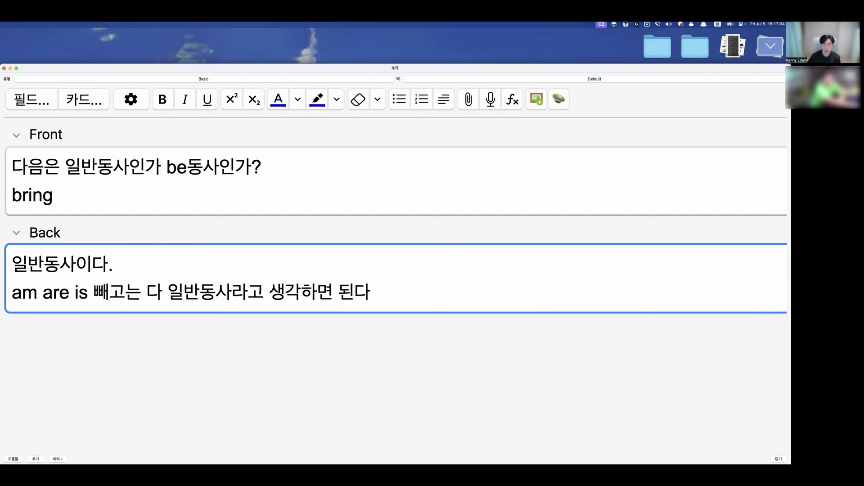
pyautogui.write('.')
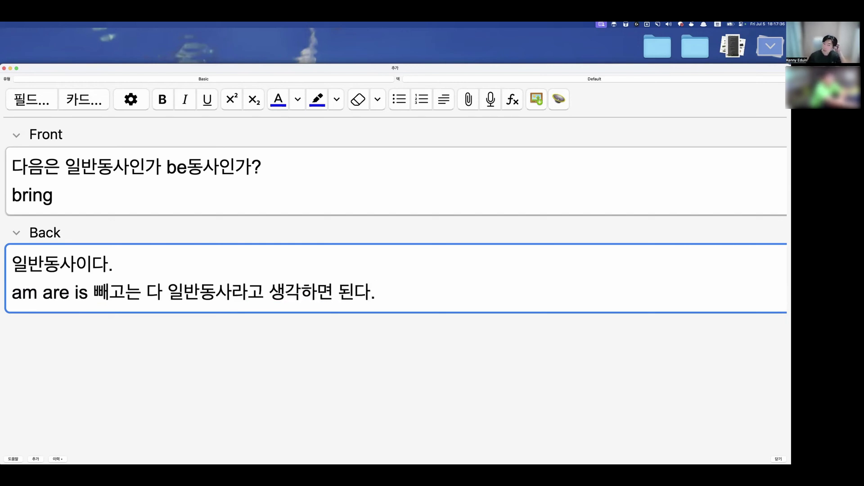